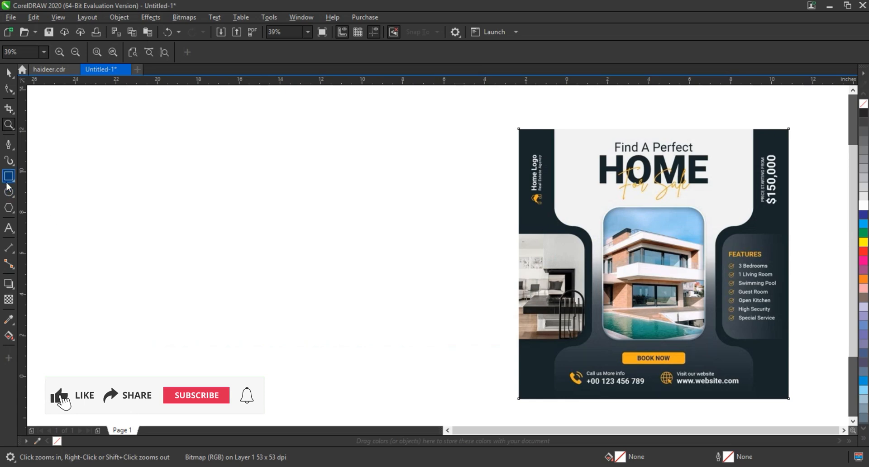
Draw a square about 13.8 inches wide beside the reference flyer as the new design's frame.
drag(199, 123, 363, 408)
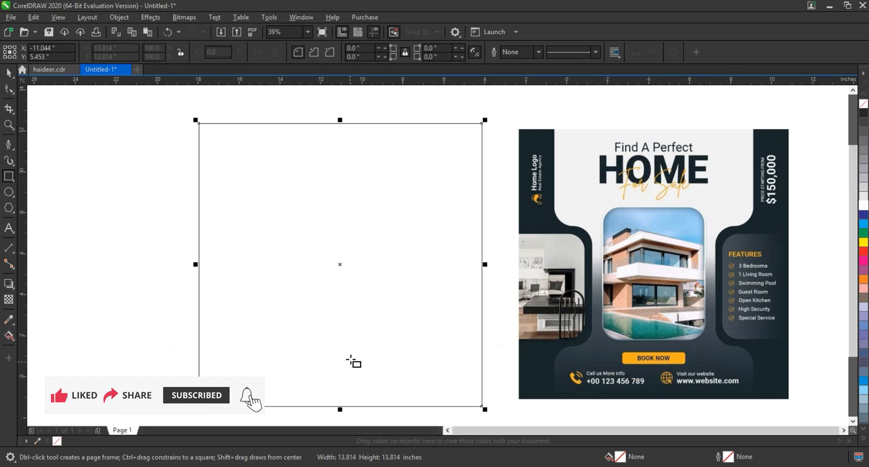
click(9, 74)
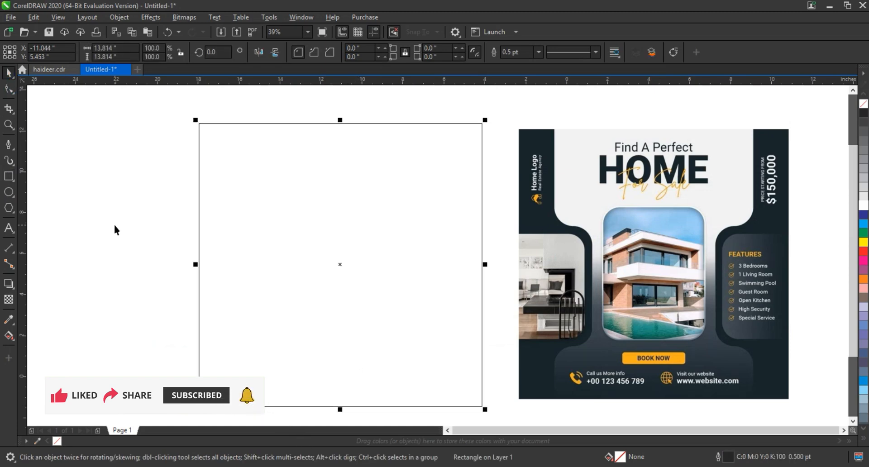
click(130, 227)
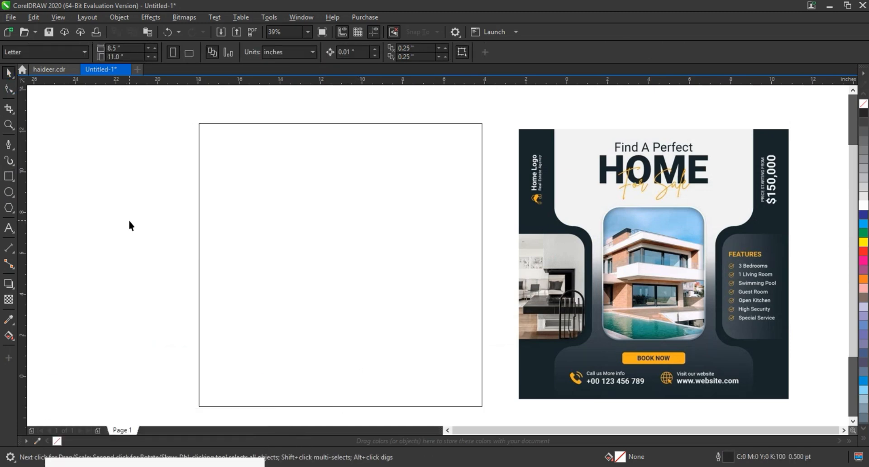
Draw a rectangle about 8.8 by 8.3 inches over the square's upper edge, centre it horizontally on the square, and shift it up slightly.
click(9, 176)
drag(257, 91, 437, 261)
click(9, 73)
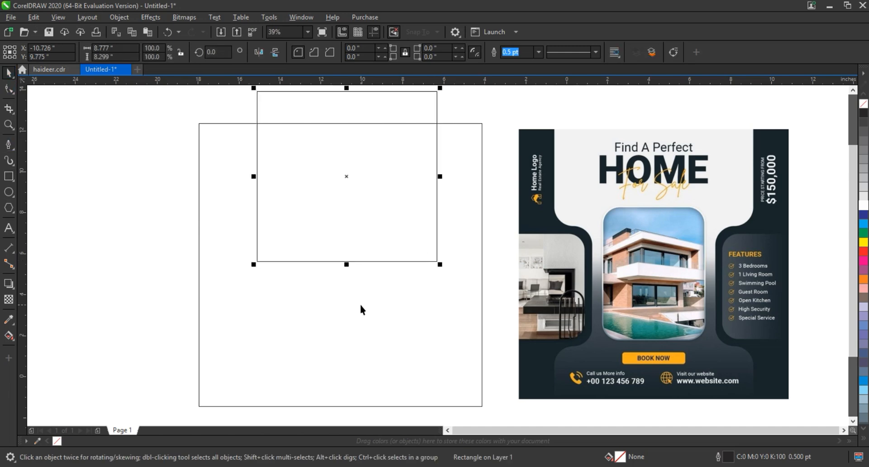
shift+click(360, 303)
key(c)
click(134, 247)
click(382, 234)
drag(383, 235, 382, 223)
Give the upper rectangle a 3.0 pt outline and round its corners to a radius of about 0.77 inches.
click(538, 52)
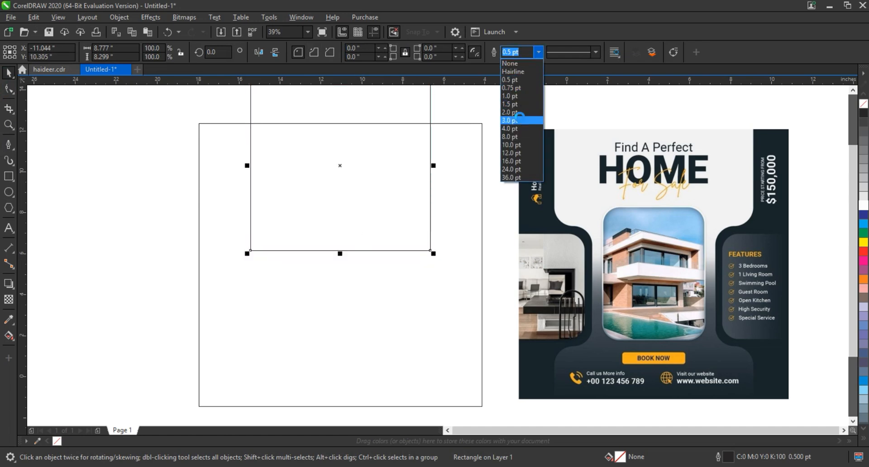
click(521, 121)
click(8, 89)
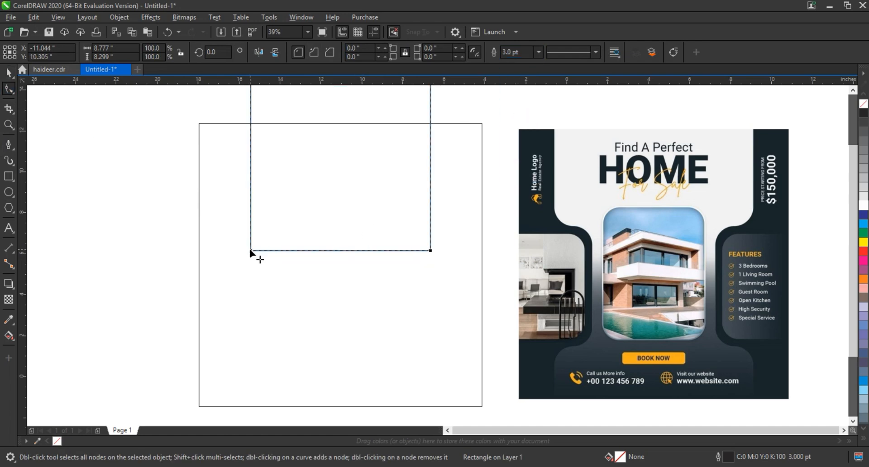
drag(251, 250, 266, 251)
click(8, 74)
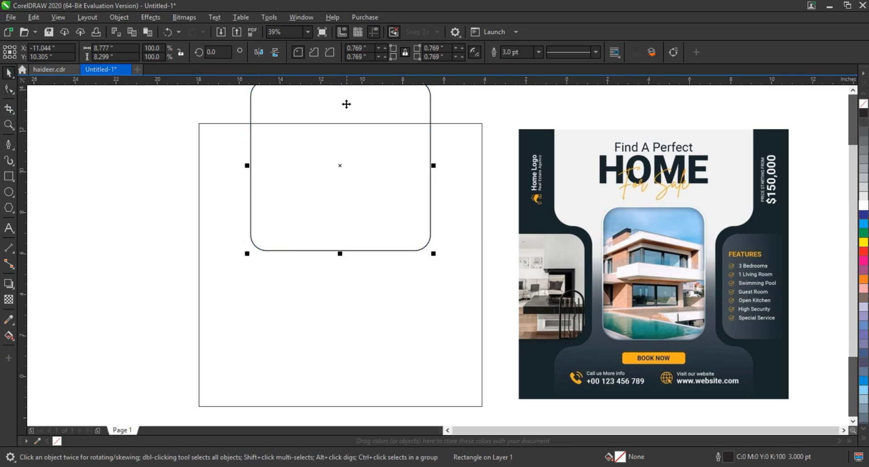
Copy the rounded rectangle straight down over the square's lower edge and move the original up slightly.
drag(341, 110, 340, 388)
drag(375, 249, 373, 241)
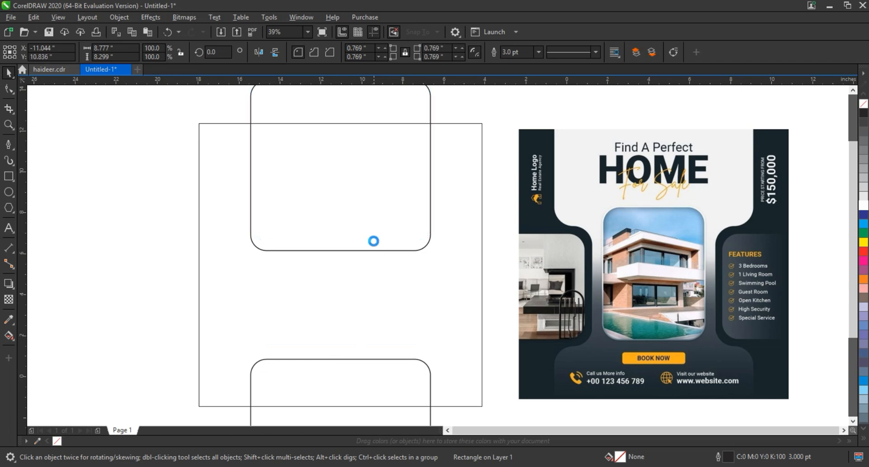
click(366, 373)
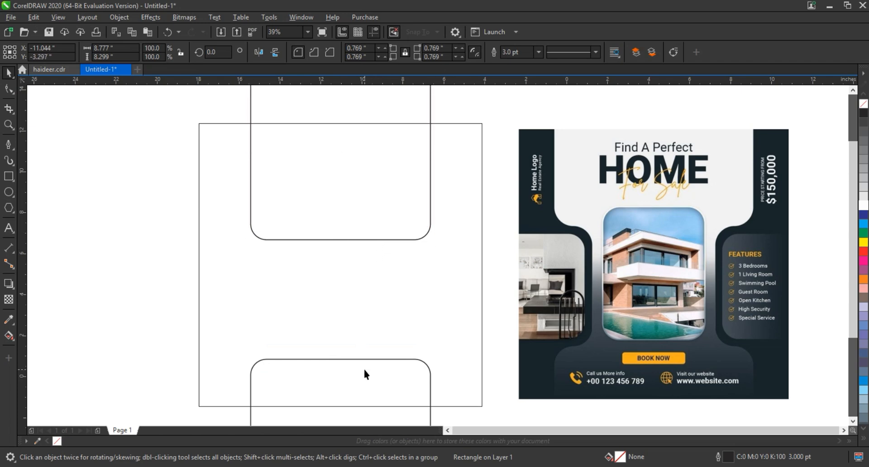
Duplicate the lower rounded rectangle upward so the copy sits directly on its top edge, between the two existing rectangles.
click(112, 271)
click(391, 376)
drag(390, 376, 381, 262)
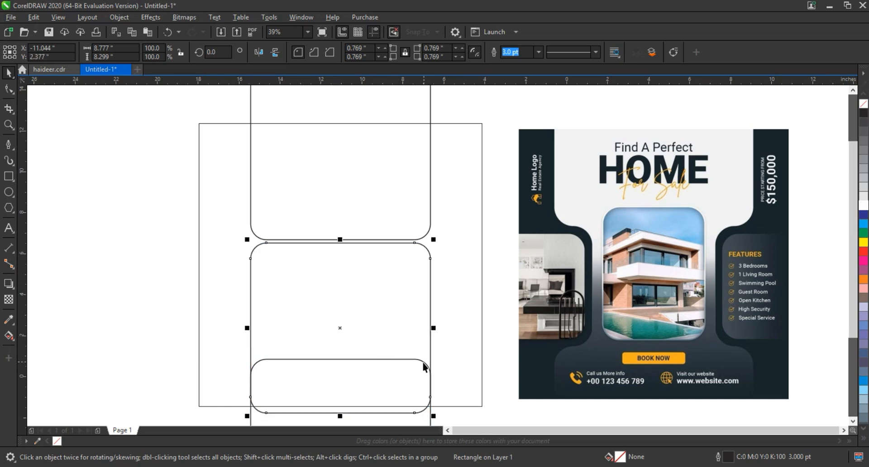
shift+click(429, 420)
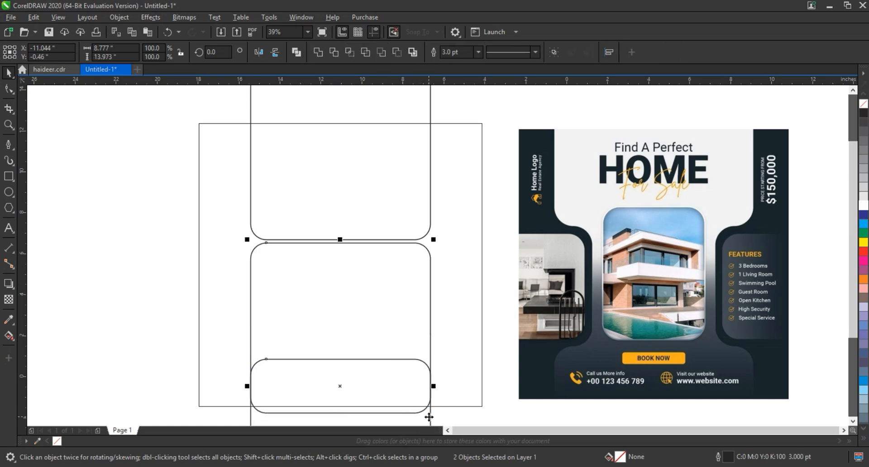
key(e)
scroll(358, 274, down, 5)
click(292, 308)
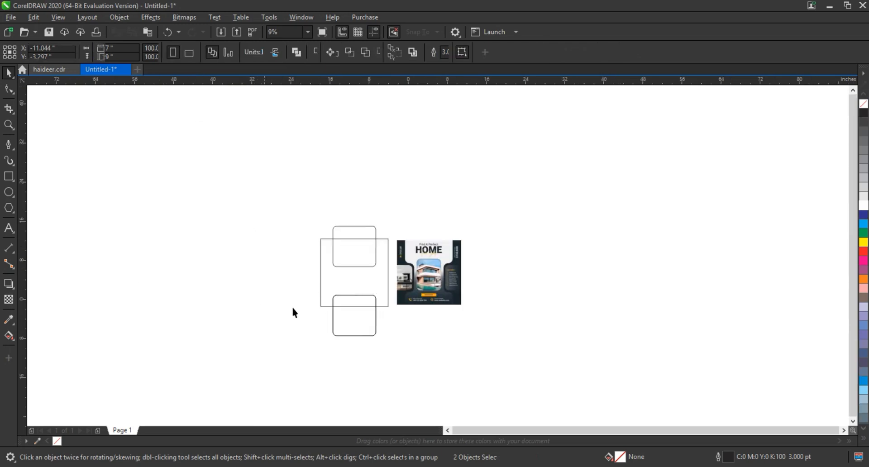
click(360, 336)
drag(355, 321, 367, 314)
right_click(366, 313)
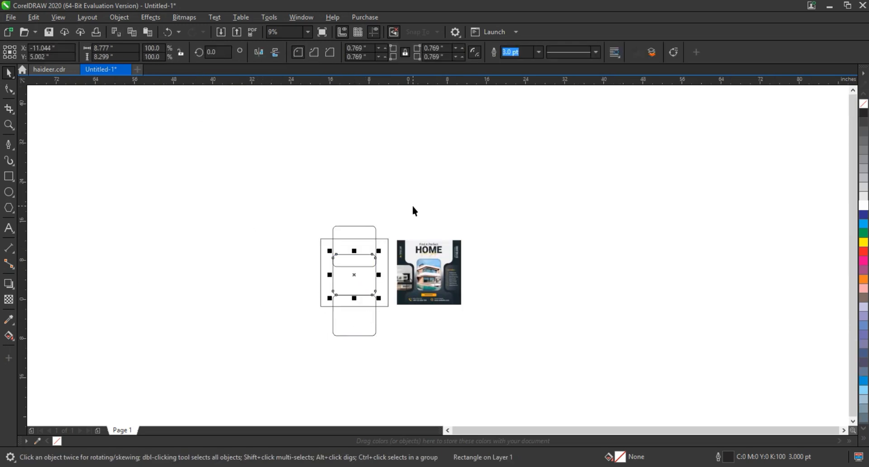
Convert the middle rounded rectangle to curves and lower its upper nodes to meet the bottom edge of the upper rectangle.
key(shift+F2)
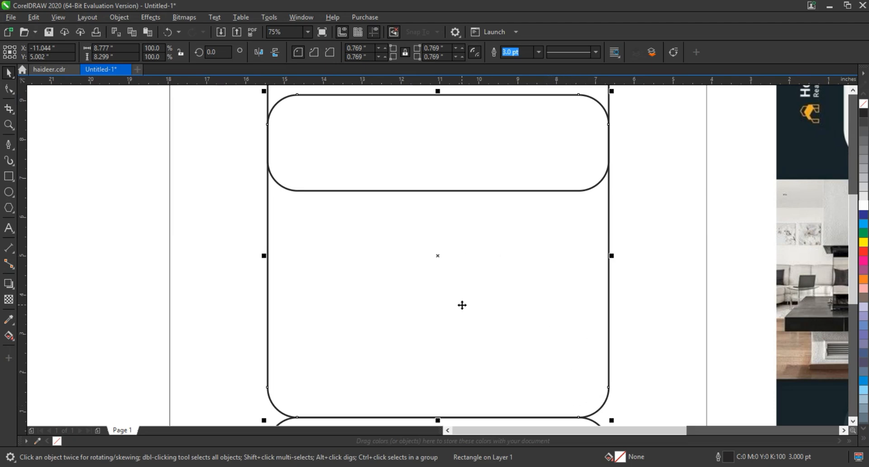
click(8, 89)
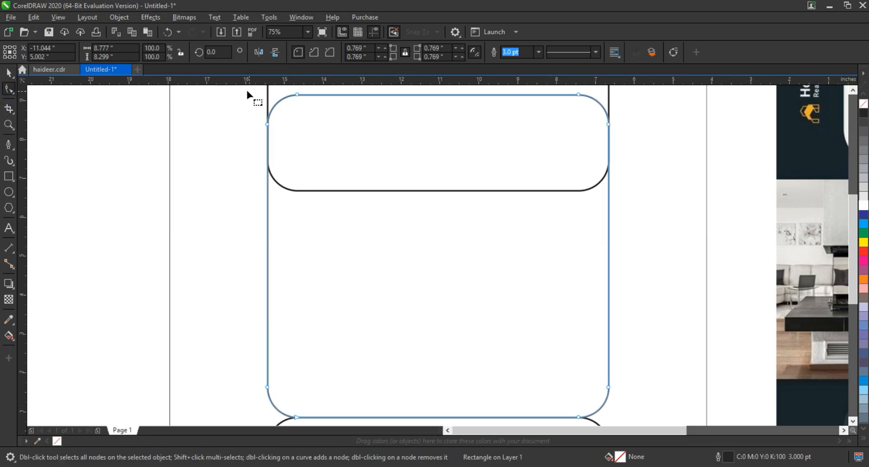
key(ctrl+q)
drag(247, 92, 618, 157)
drag(608, 125, 610, 222)
scroll(346, 225, down, 3)
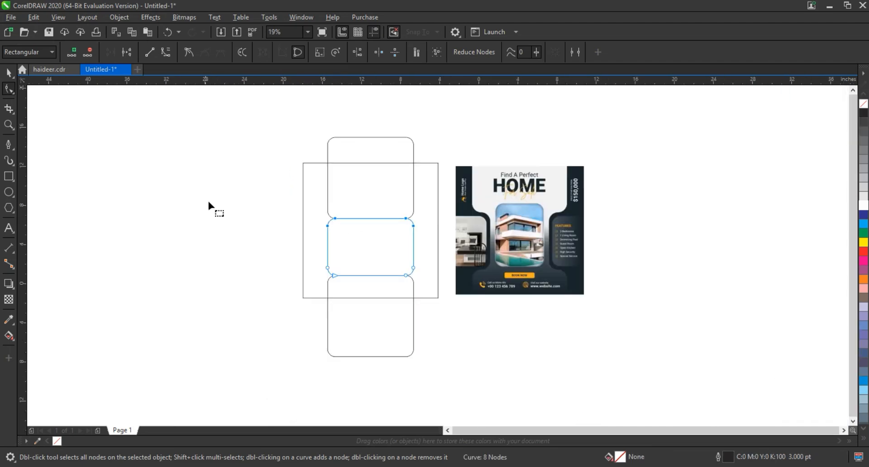
Place copies of the middle shape across the square's left and right edges and join the two into one object.
click(9, 124)
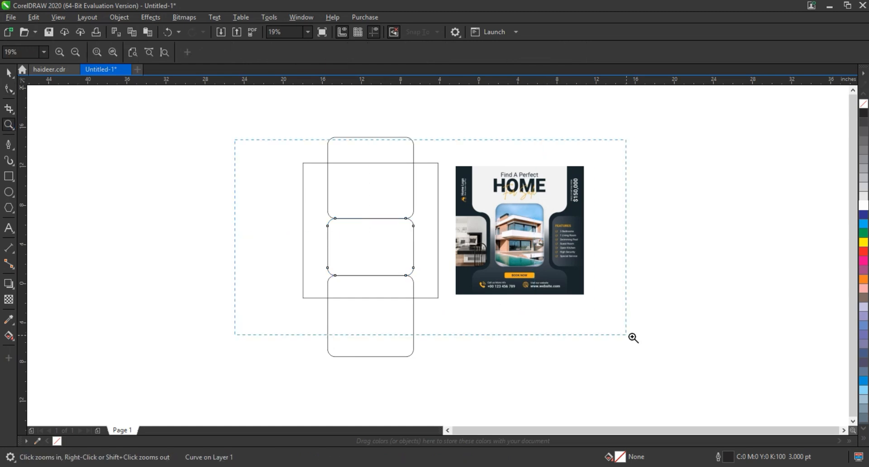
drag(633, 338, 646, 339)
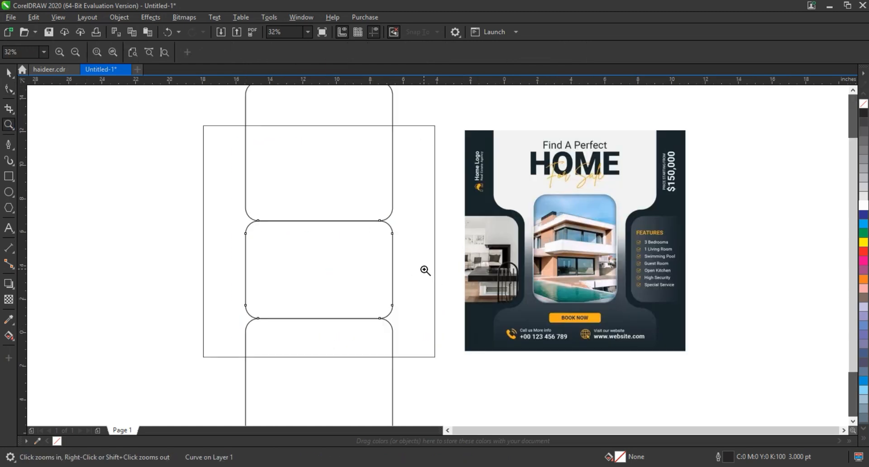
click(8, 89)
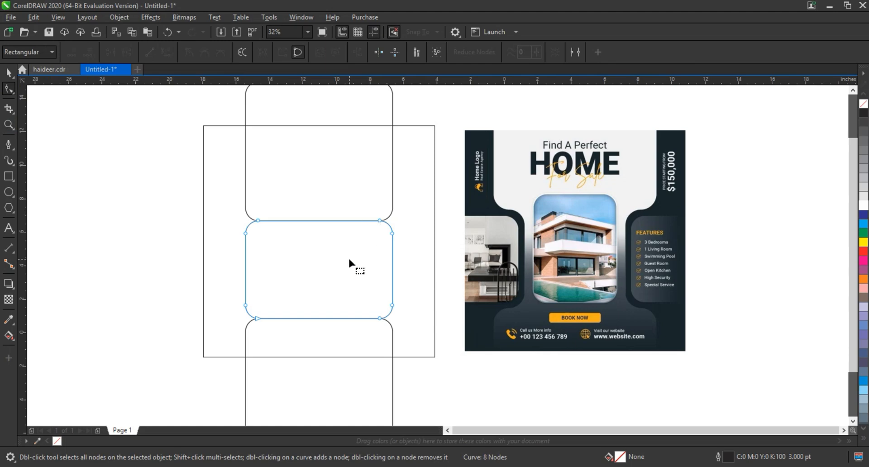
drag(347, 208, 431, 327)
click(8, 73)
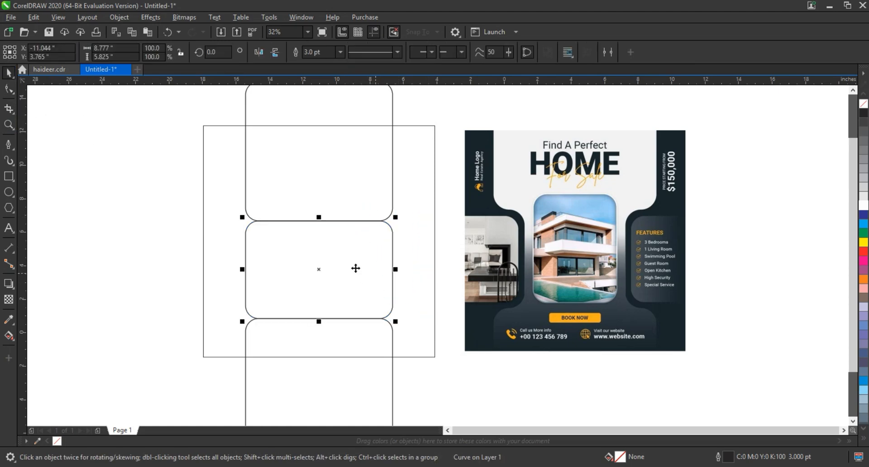
drag(276, 255, 188, 268)
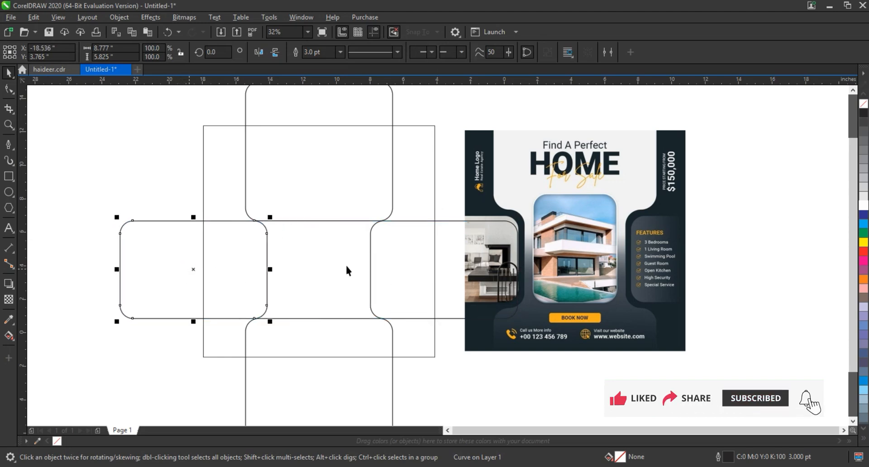
shift+click(423, 221)
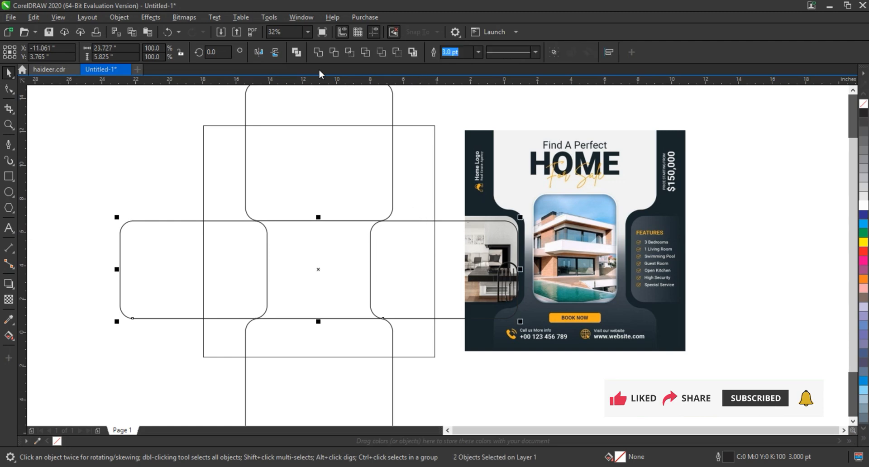
shift+click(392, 128)
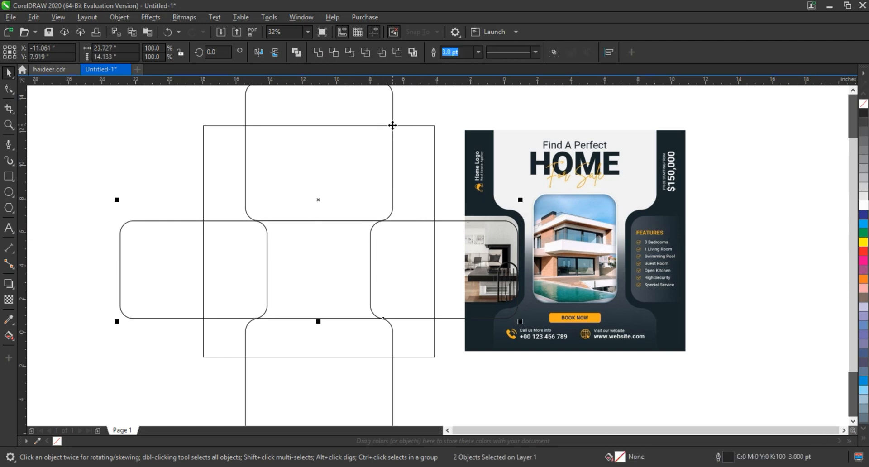
click(437, 113)
click(323, 223)
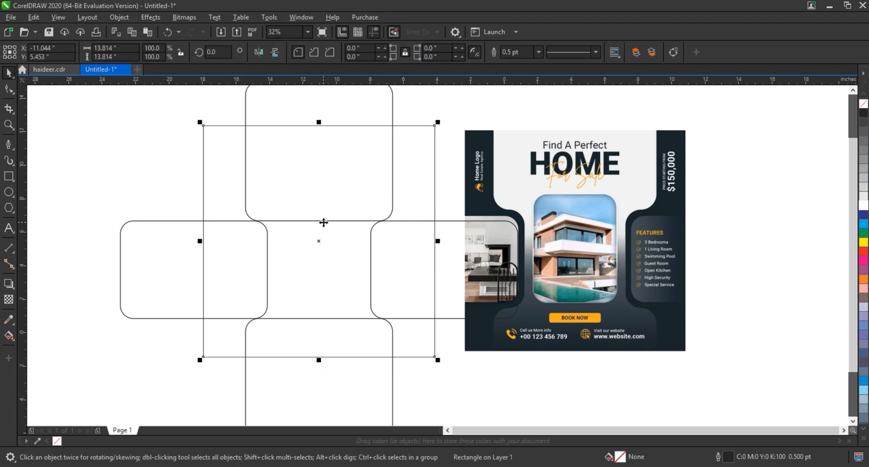
click(323, 221)
key(Delete)
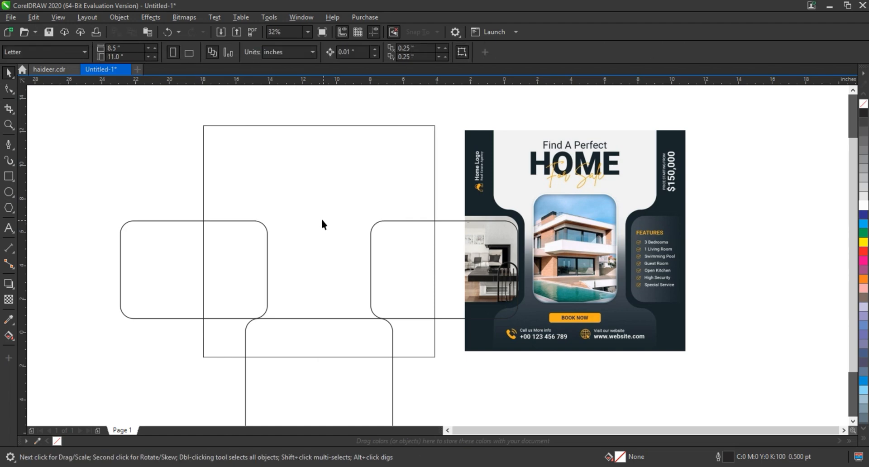
key(ctrl+z)
click(324, 318)
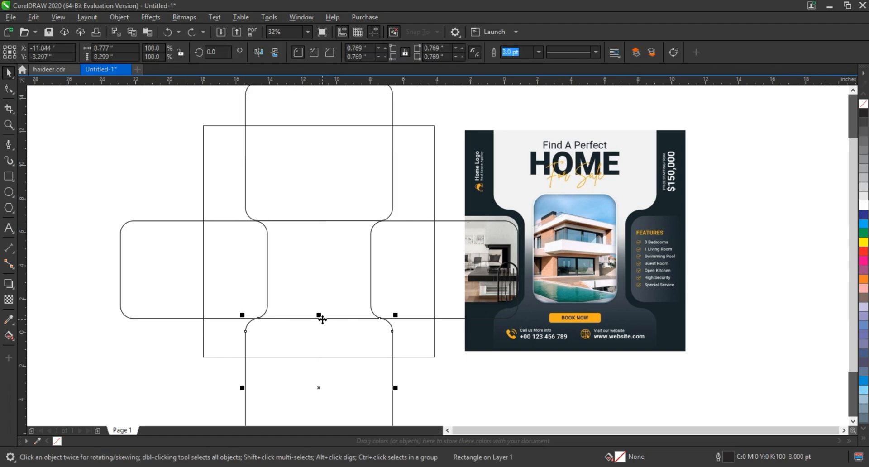
drag(324, 319, 341, 320)
key(ctrl+z)
click(499, 398)
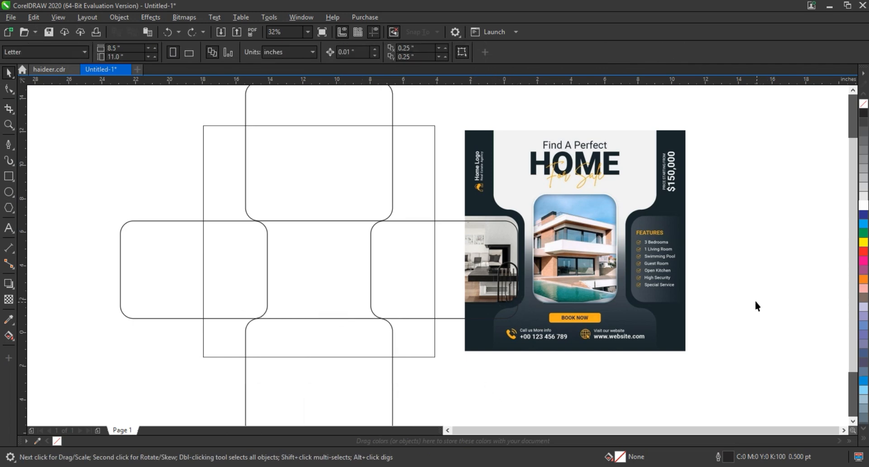
Use Smart Fill to fill the lower, middle and upper regions of the square's central column with blue-grey.
click(15, 345)
click(31, 348)
click(301, 334)
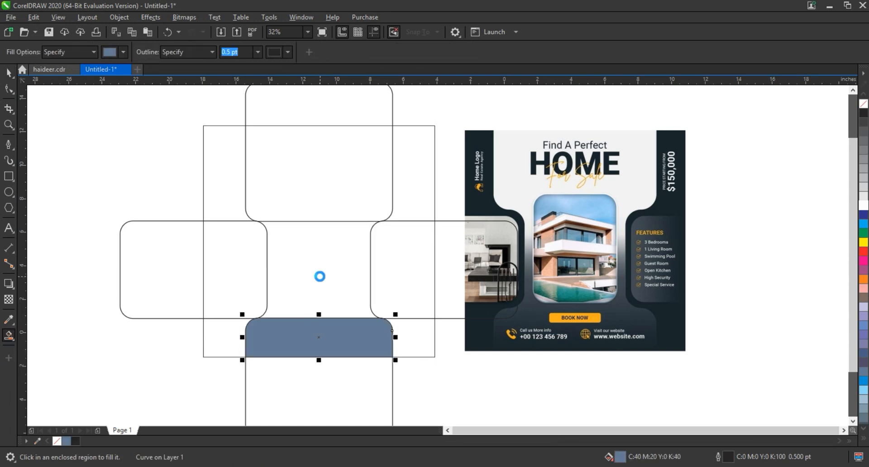
click(320, 277)
click(321, 176)
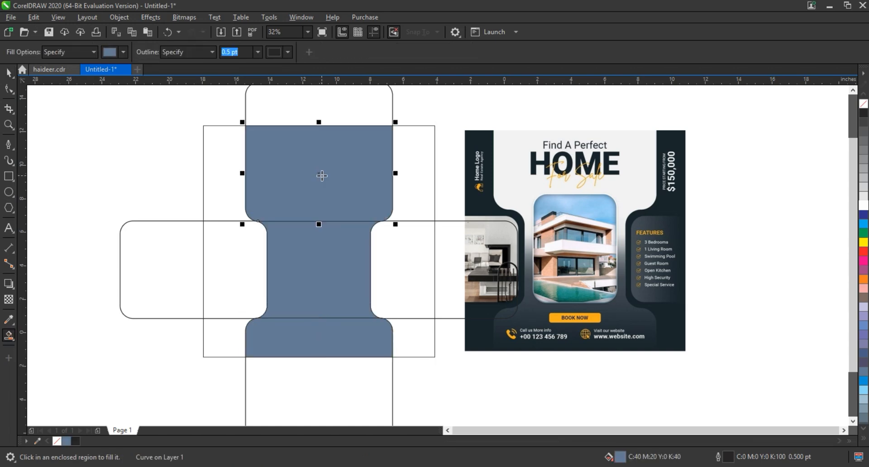
Weld the three blue-grey filled pieces into a single shape.
click(9, 74)
shift+click(287, 268)
shift+click(310, 334)
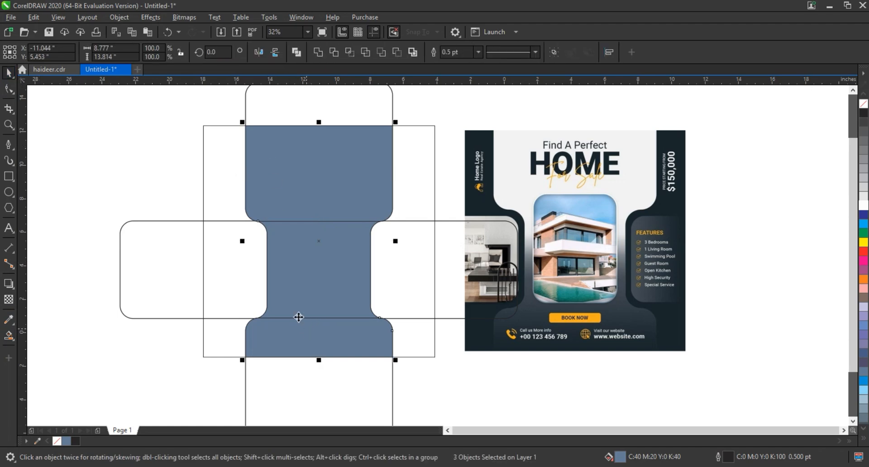
click(319, 52)
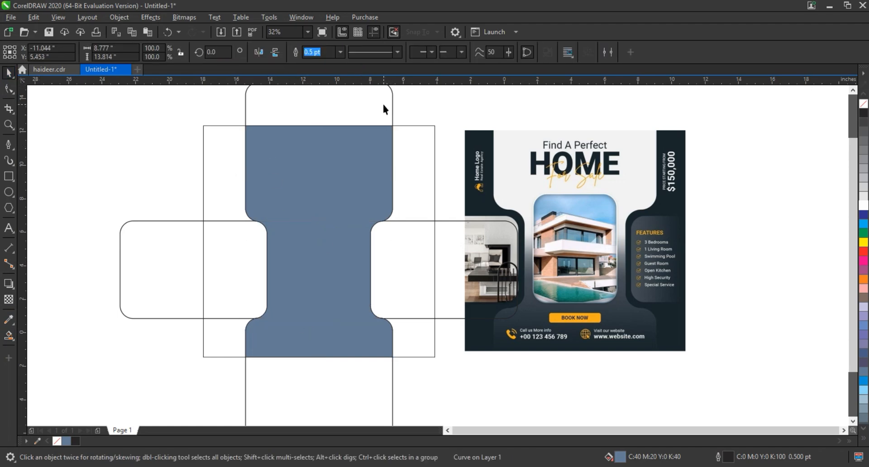
Delete the upper and lower rounded rectangle outlines and move the reference flyer right, clear of the side shape.
click(382, 104)
key(Delete)
click(378, 380)
key(Delete)
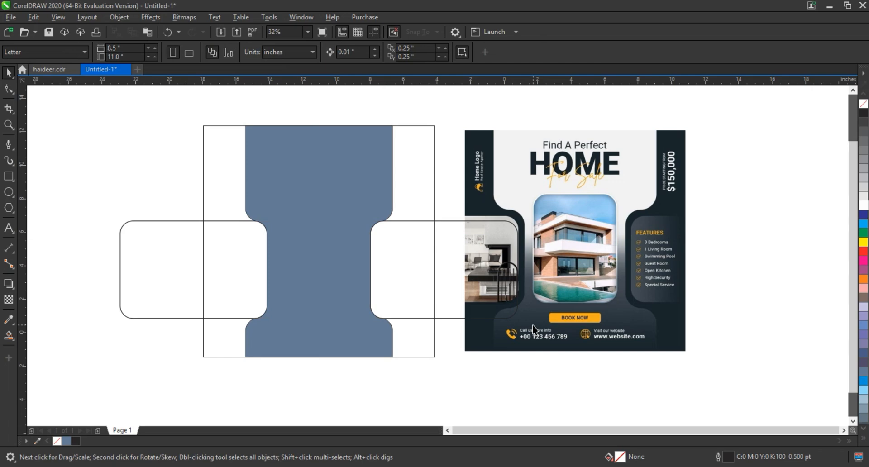
drag(534, 329, 605, 328)
Add a single inward contour with an offset of about 0.376 inches to the joined side shapes.
click(413, 270)
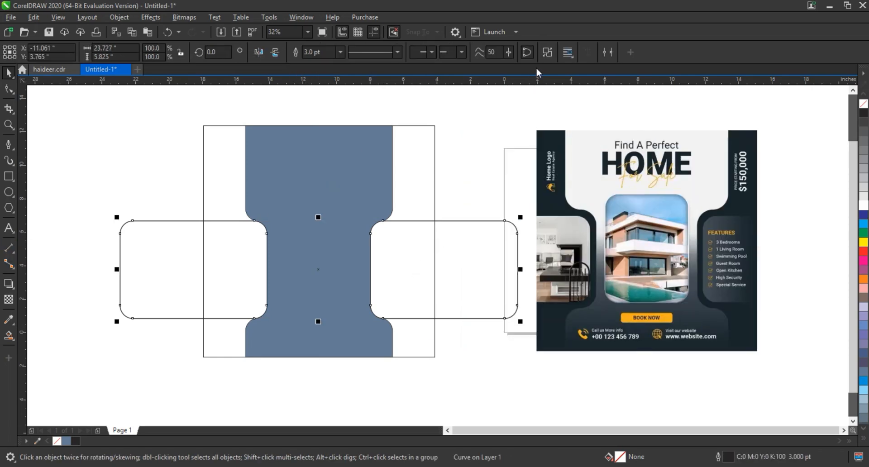
click(4, 290)
click(72, 297)
drag(131, 221, 133, 231)
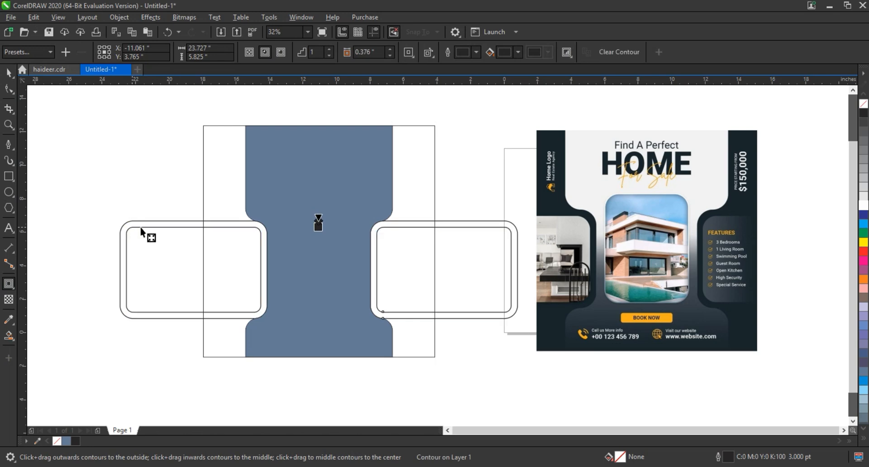
Break the side shapes' contour apart and delete the outer rounded outlines, keeping the inner contour pieces.
click(9, 73)
click(119, 17)
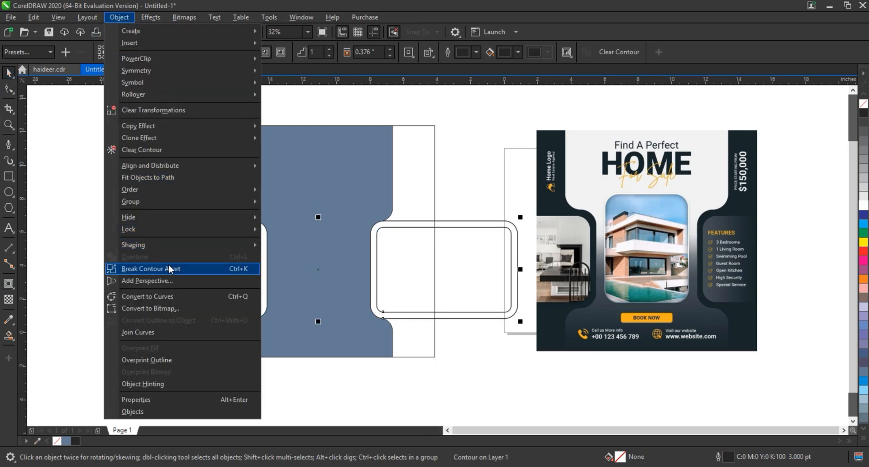
click(169, 264)
click(101, 181)
click(142, 221)
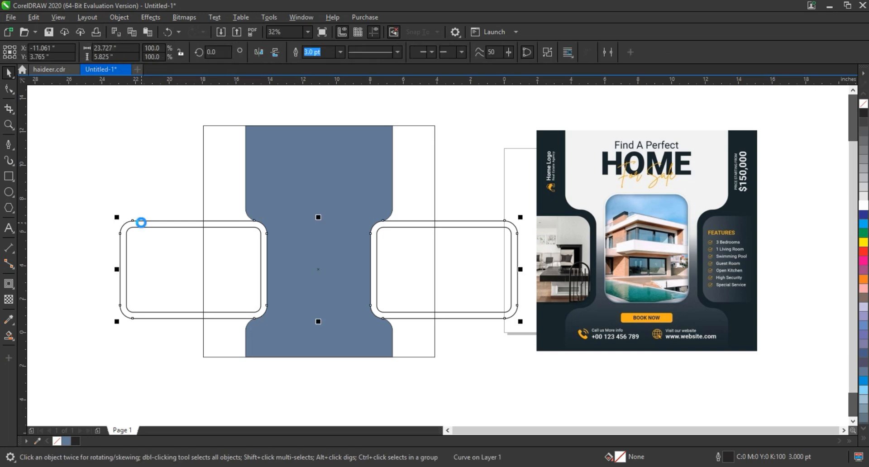
key(Delete)
Fill the inner side shapes with 10% black and the background square with the dark navy sampled from the reference flyer.
click(261, 239)
click(864, 198)
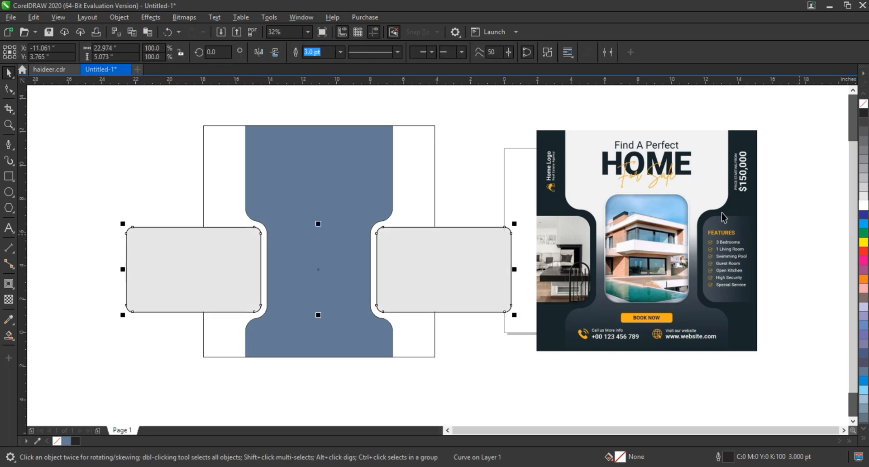
click(428, 204)
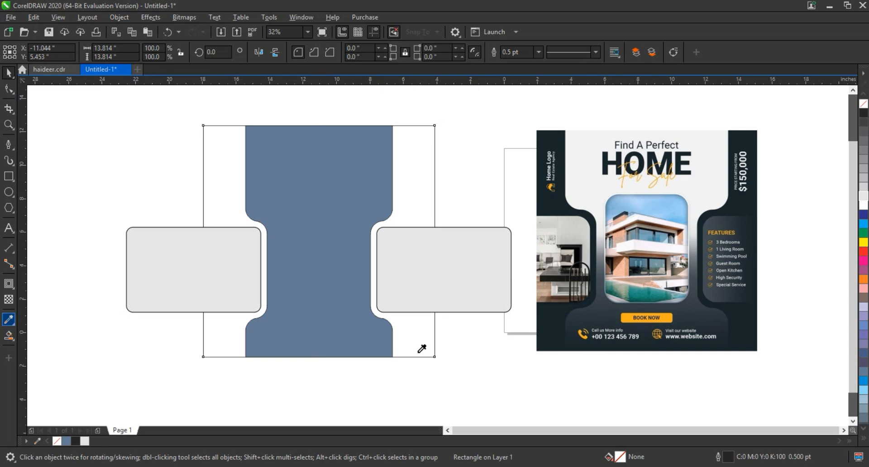
key(i)
click(430, 211)
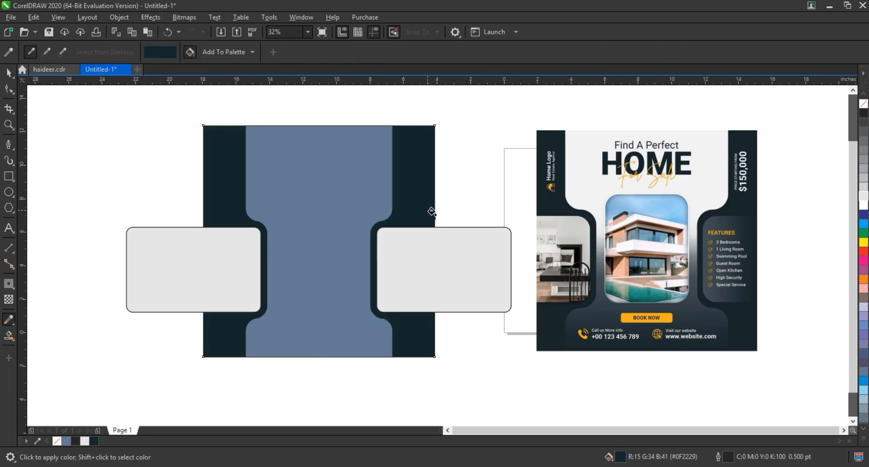
click(10, 77)
click(441, 283)
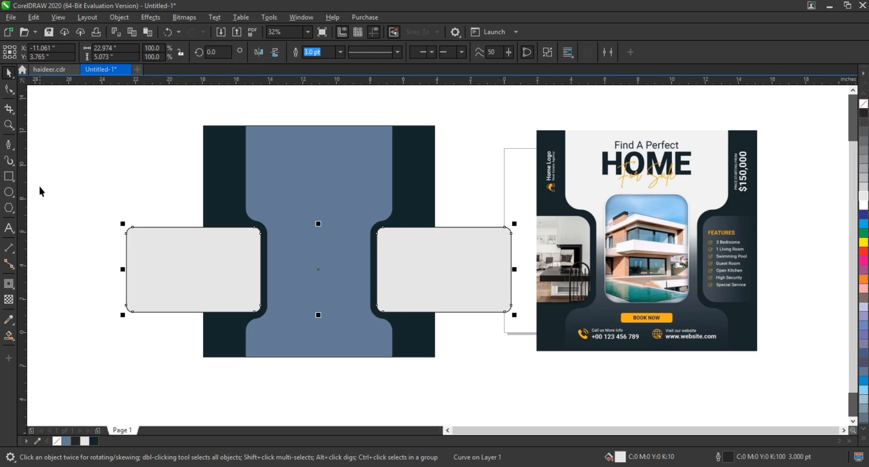
Draw a rectangle about 4.9 by 7.0 inches in the lower middle of the central column and round its corners to about 0.29 inches.
click(9, 180)
mouse_move(280, 203)
mouse_down()
mouse_move(332, 301)
mouse_move(362, 320)
mouse_up()
key(F10)
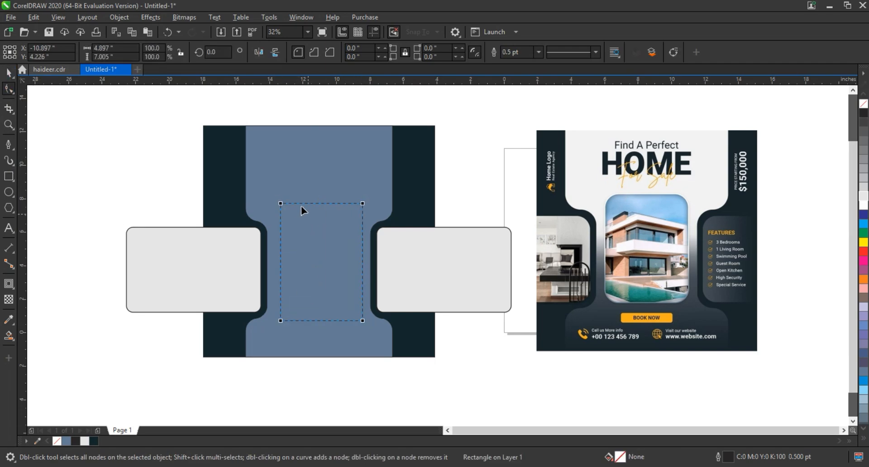
drag(281, 202, 278, 208)
click(8, 73)
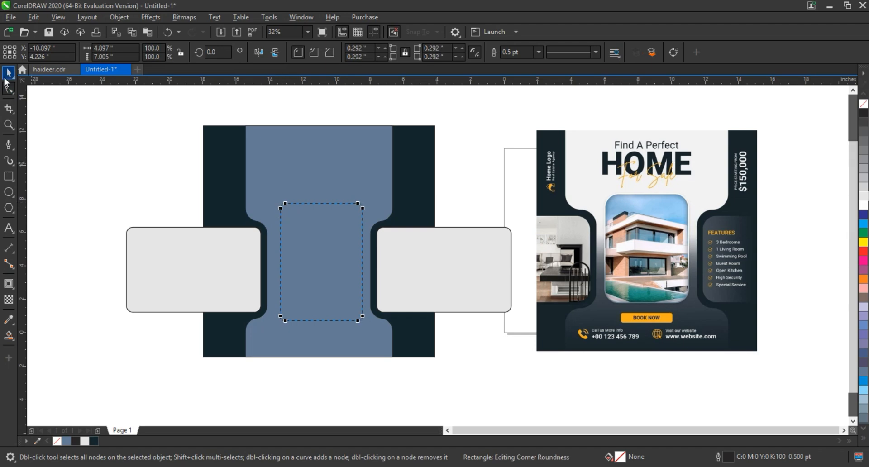
Centre the rounded rectangle horizontally on the central column and enlarge it to about 5.06 by 7.24 inches.
shift+click(322, 165)
key(c)
click(102, 136)
click(360, 203)
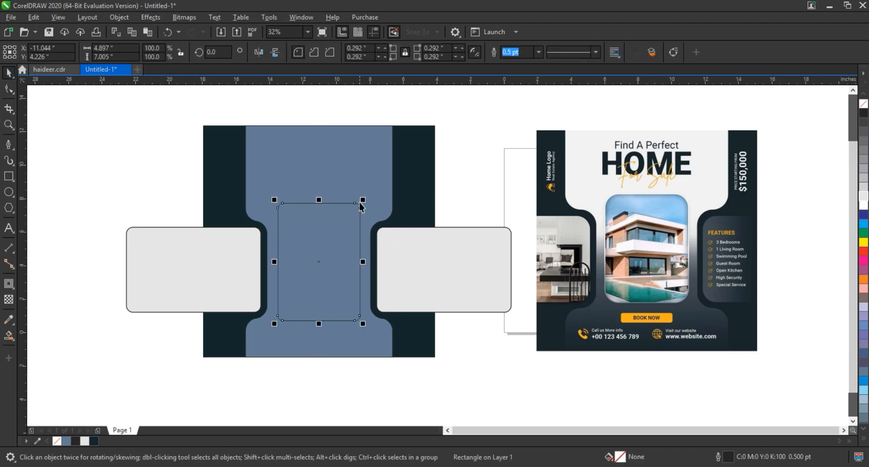
drag(363, 198, 365, 196)
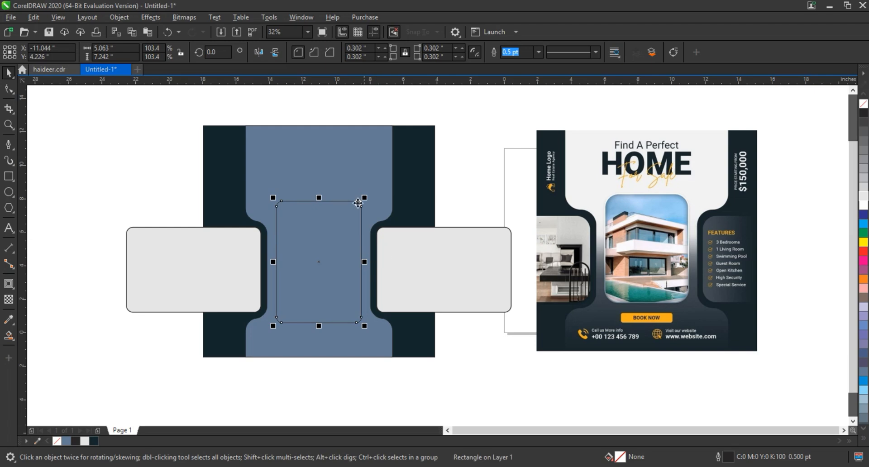
Apply a vertical linear fountain fill to the central column, from dark navy at the base to white above the rounded rectangle.
click(349, 173)
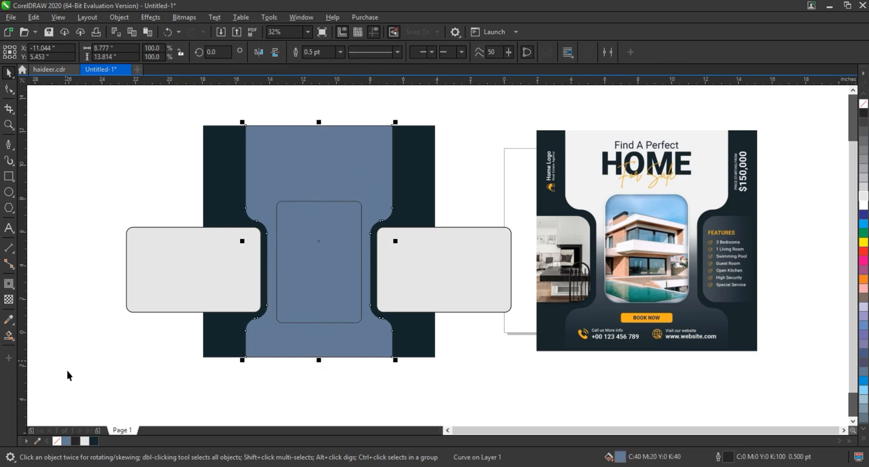
click(93, 440)
key(g)
drag(301, 343, 306, 197)
drag(301, 343, 311, 348)
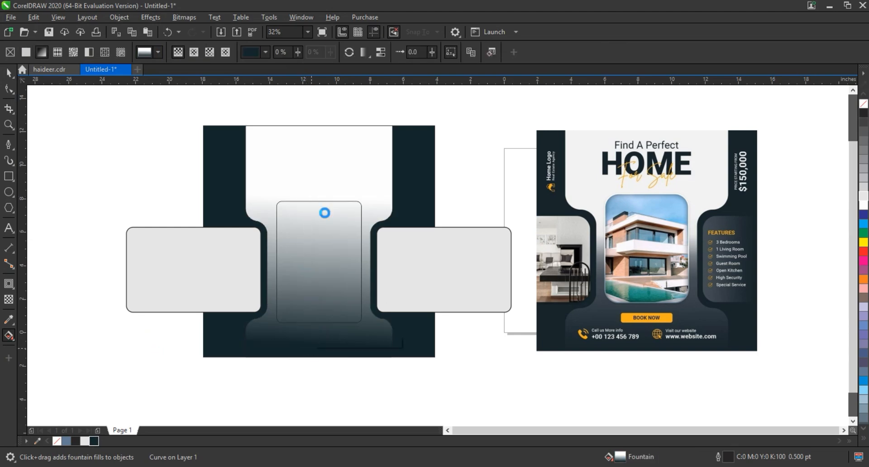
Straighten the column's gradient and adjust its extent, placing the white end node just above the rounded rectangle.
drag(306, 196, 311, 151)
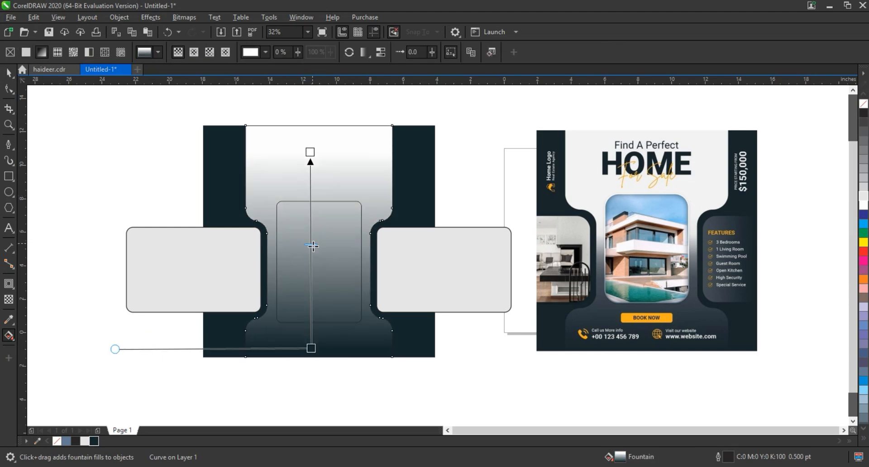
mouse_move(311, 348)
mouse_down()
mouse_move(311, 366)
mouse_move(310, 347)
mouse_up()
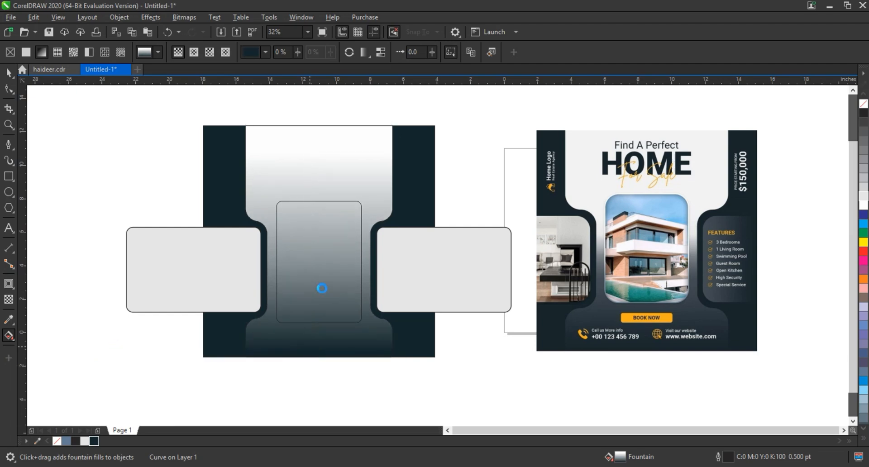
drag(310, 152, 310, 201)
click(309, 195)
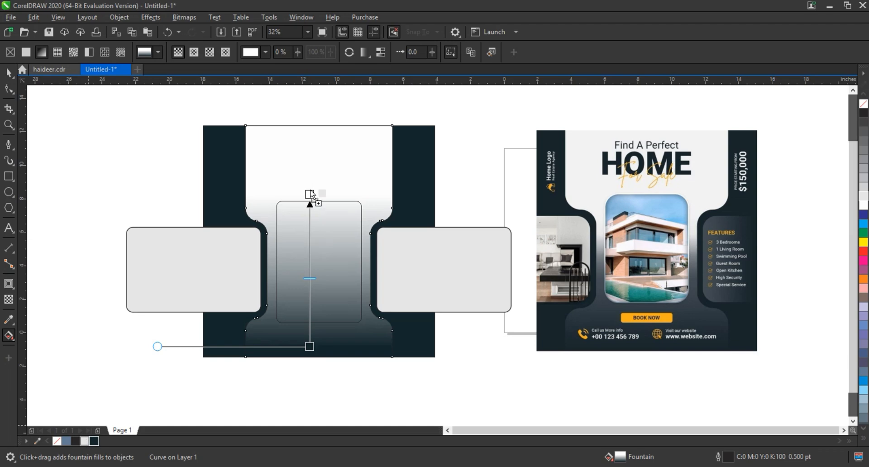
drag(310, 195, 310, 200)
key(ctrl+z)
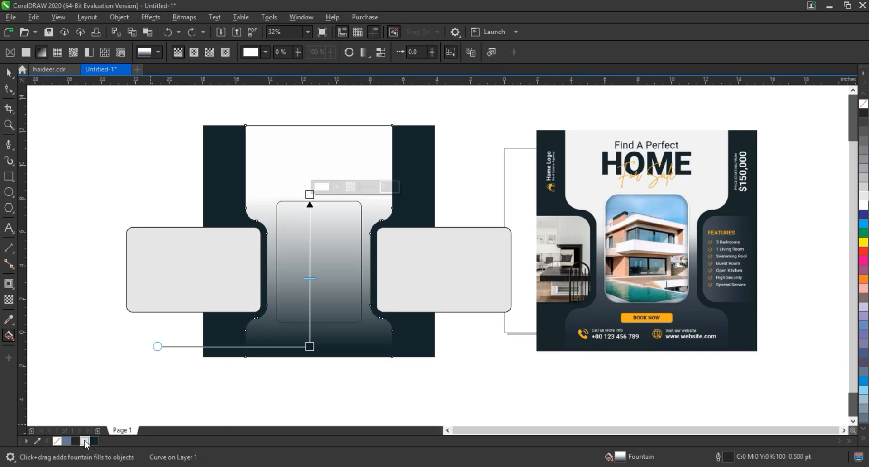
Recolour the white end node of the column's gradient to a light grey of C7 M4 Y4 K0.
drag(84, 441, 309, 195)
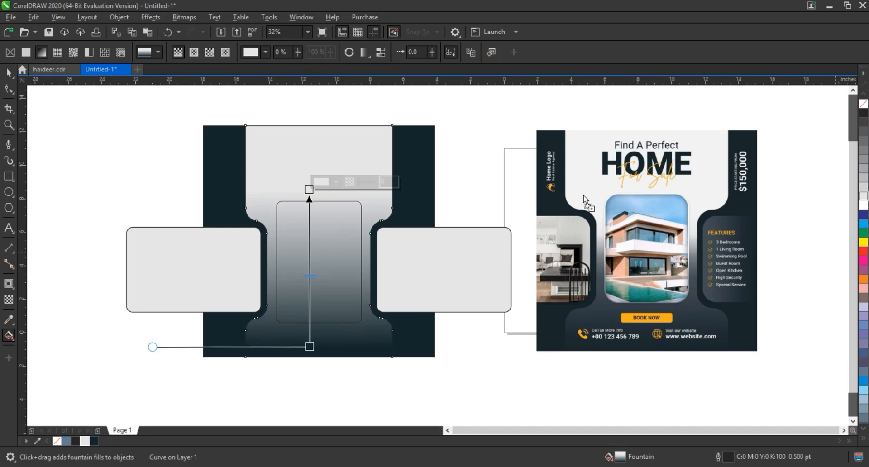
click(318, 183)
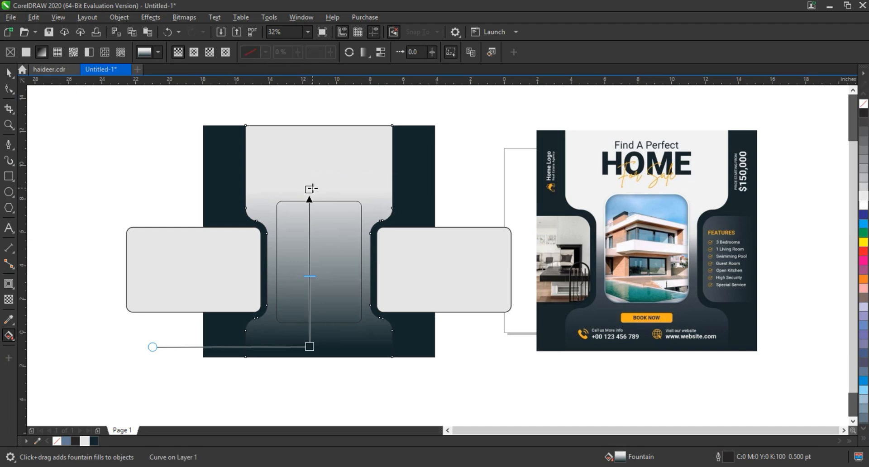
click(309, 189)
click(335, 181)
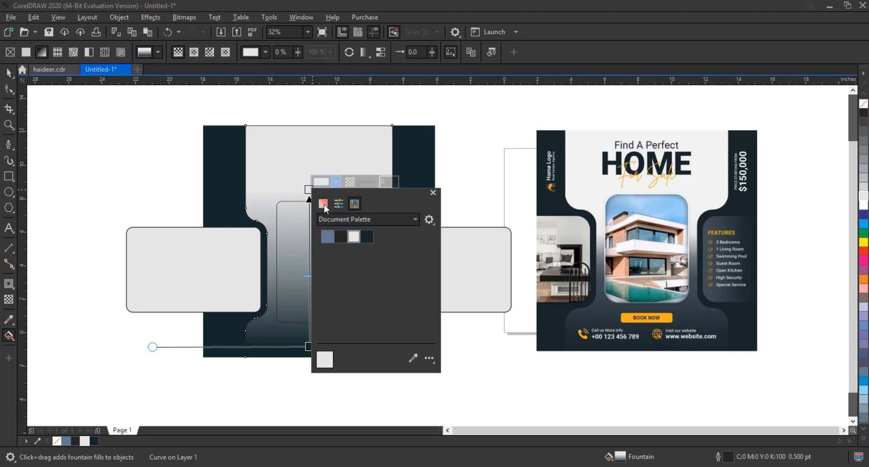
click(323, 204)
click(319, 236)
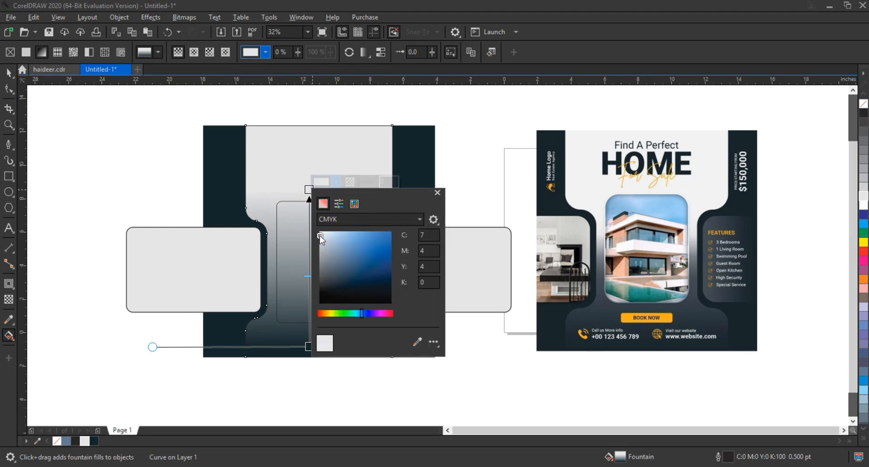
click(8, 73)
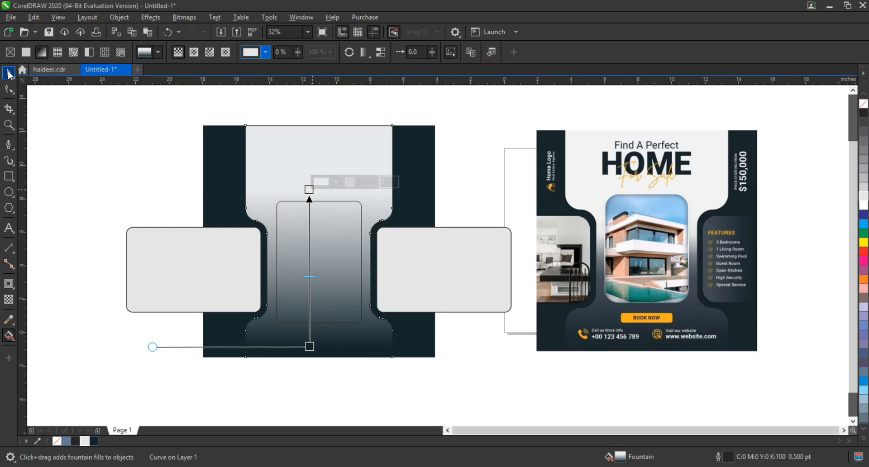
Paste the house photo and PowerClip it inside the central rounded rectangle.
click(311, 272)
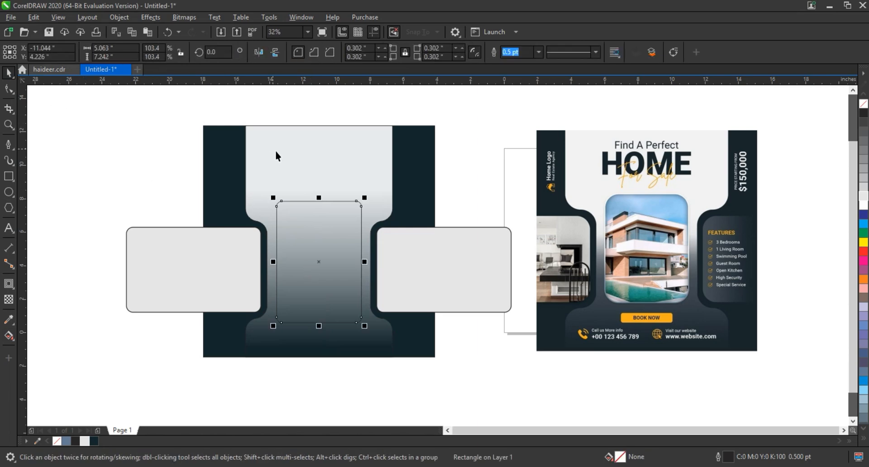
click(303, 117)
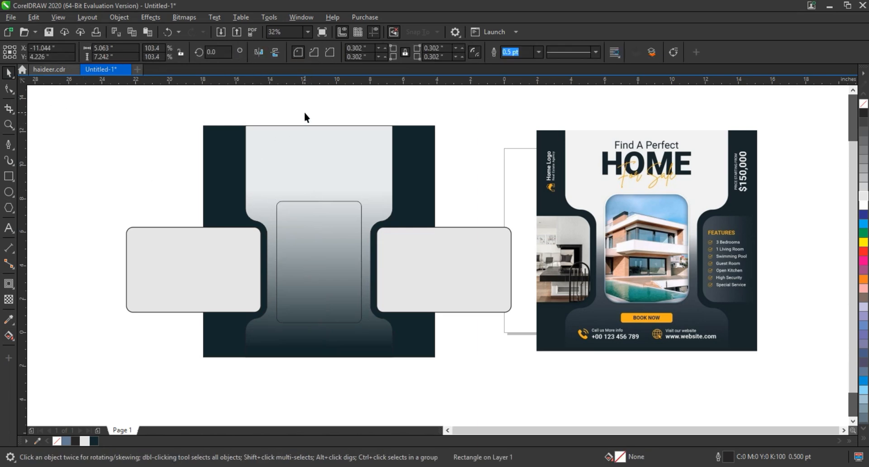
click(421, 266)
click(473, 319)
key(ctrl+v)
key(alt+j)
key(w)
key(p)
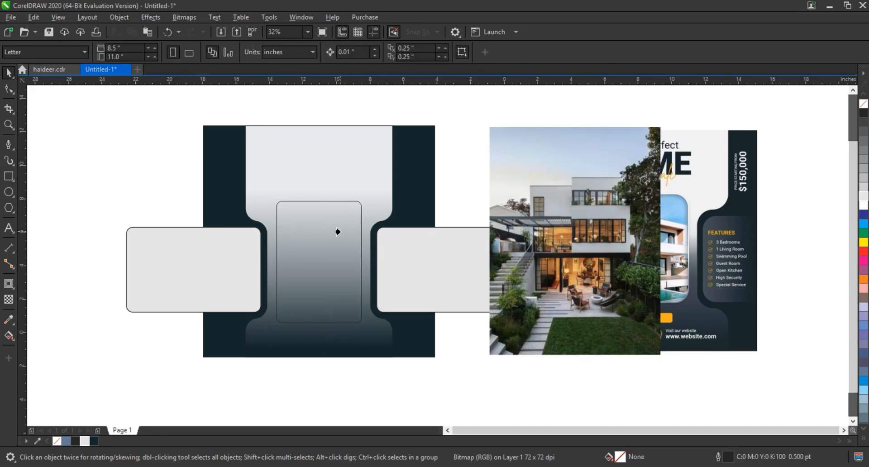
click(337, 231)
Edit the PowerClip contents, scale the house photo to about 5.74 by 7.65 inches around the frame, and finish editing.
double_click(340, 231)
click(341, 231)
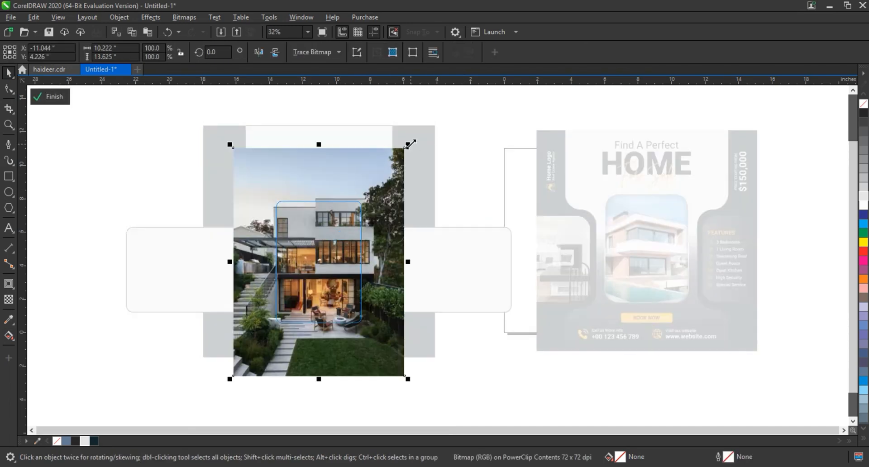
drag(409, 145, 396, 195)
ctrl+click(438, 176)
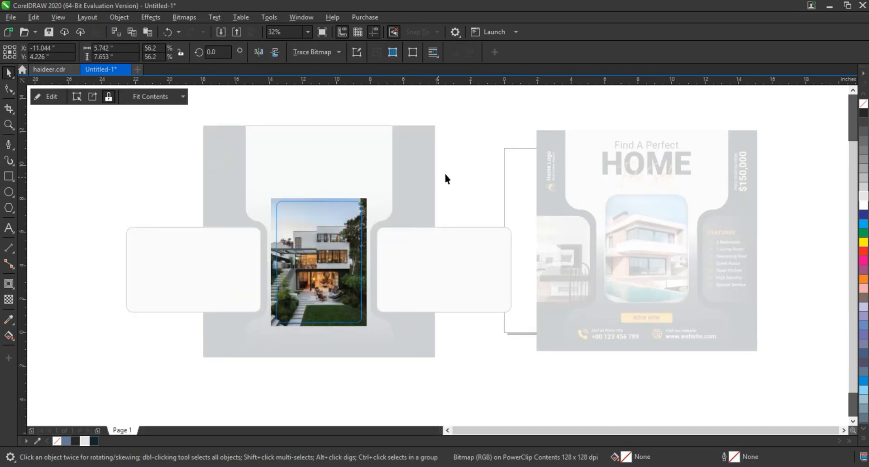
Give the house photo frame a white outline 8 pt wide.
click(320, 236)
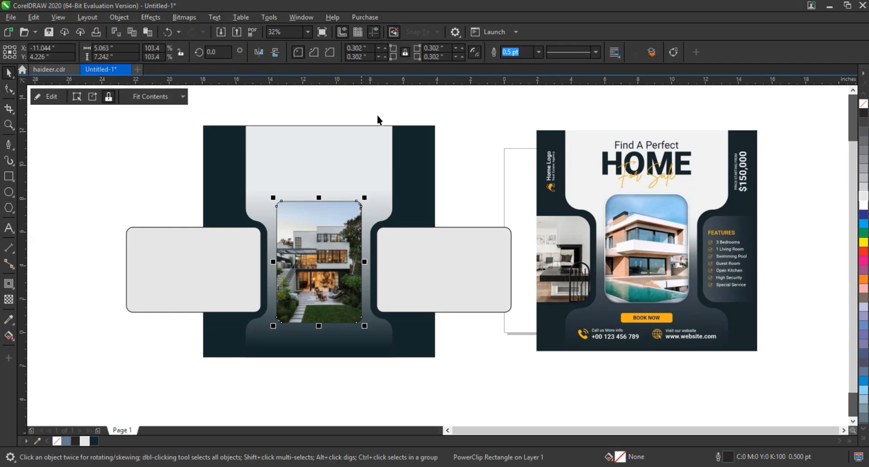
click(539, 52)
click(512, 117)
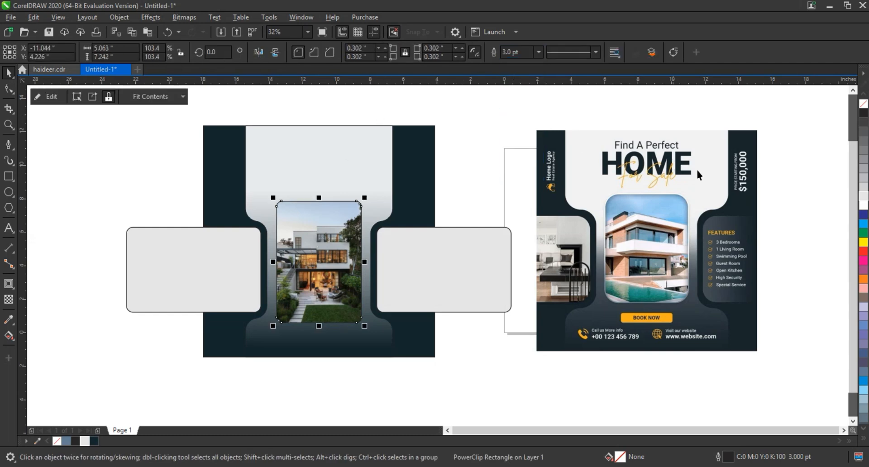
click(539, 52)
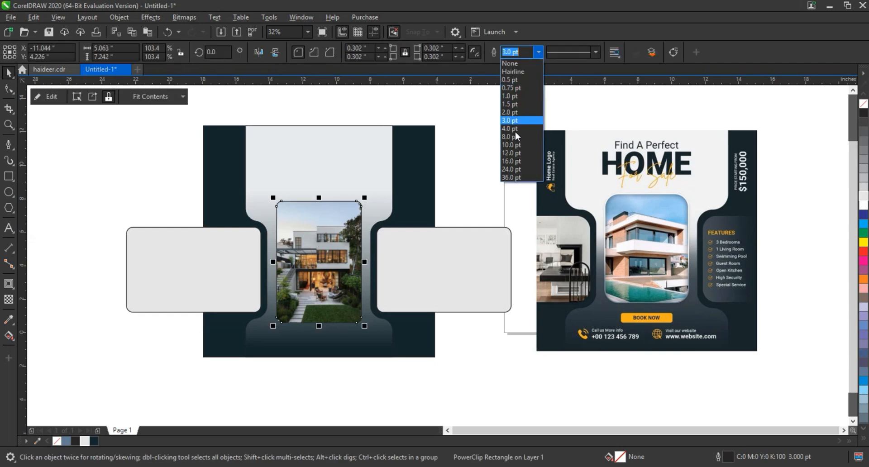
right_click(862, 206)
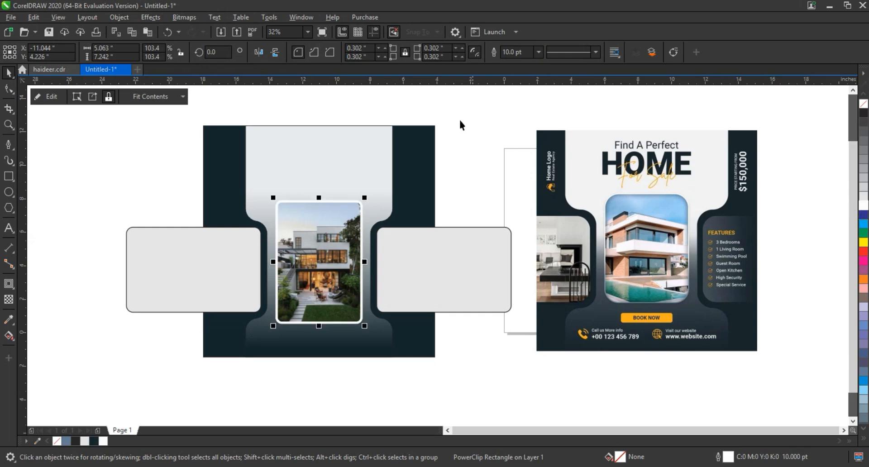
click(518, 52)
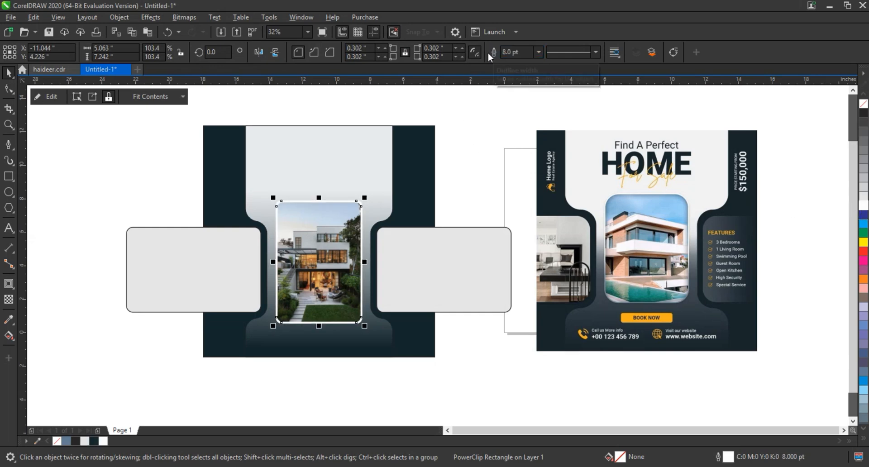
click(460, 356)
Break the joined side shapes apart and fill the right one with blue-grey tinted slightly with the dark navy.
click(444, 277)
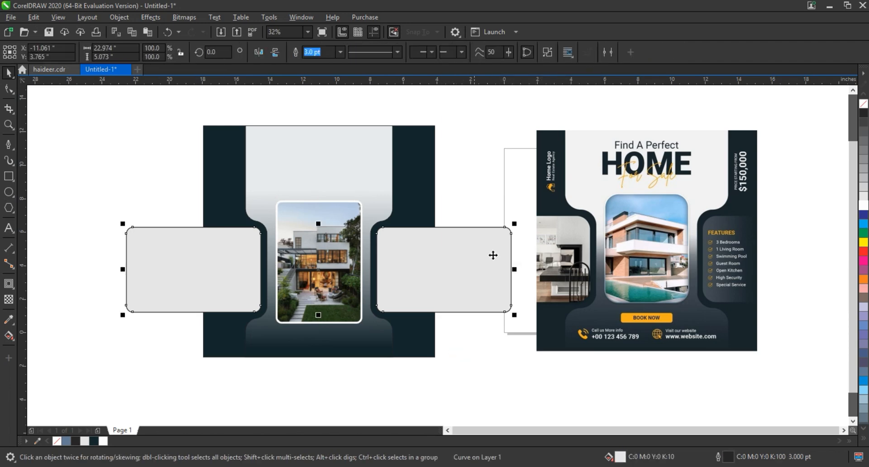
click(547, 52)
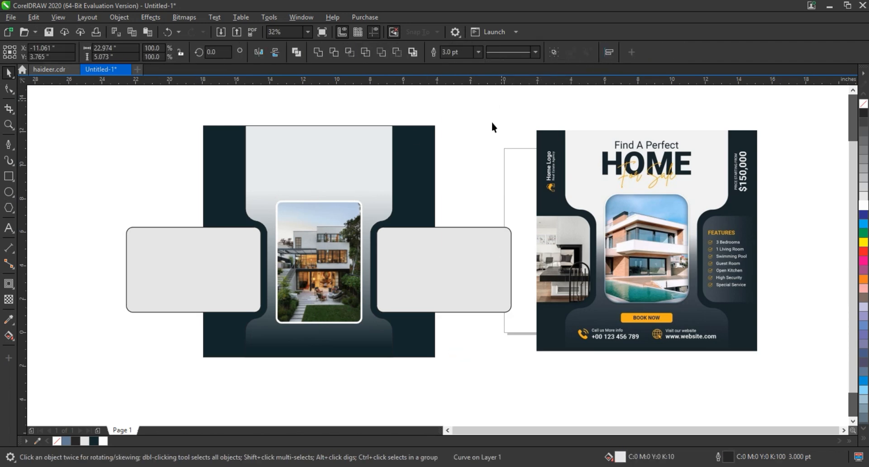
click(431, 287)
click(66, 441)
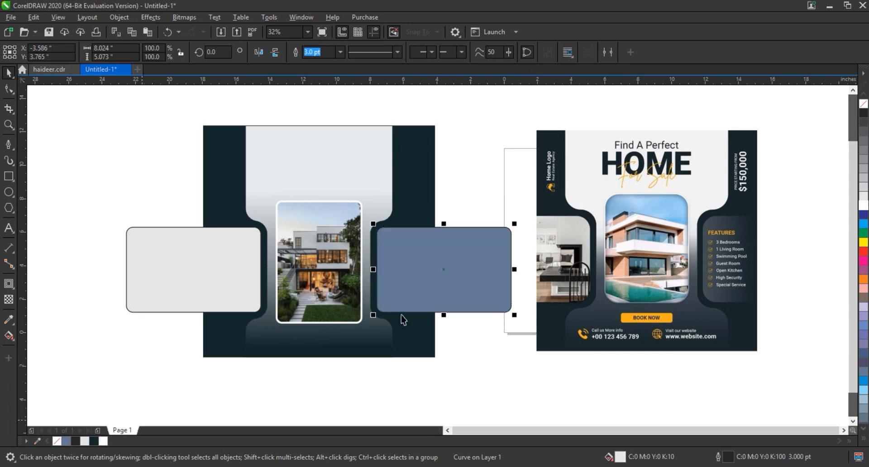
click(95, 441)
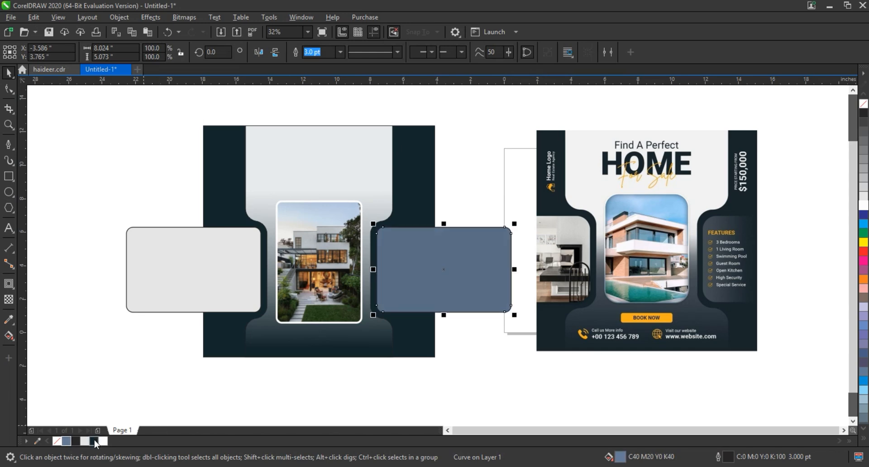
Sample the dark slate colour from the reference flyer's features panel and fill the right side shape with it.
click(9, 319)
click(738, 246)
click(429, 252)
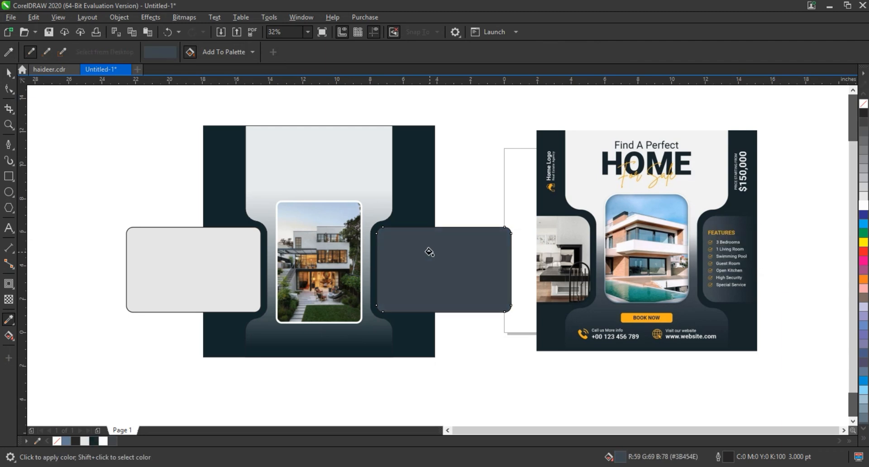
Fade the right side shape with a horizontal linear transparency towards its outer edge and PowerClip it inside the flyer background.
click(8, 299)
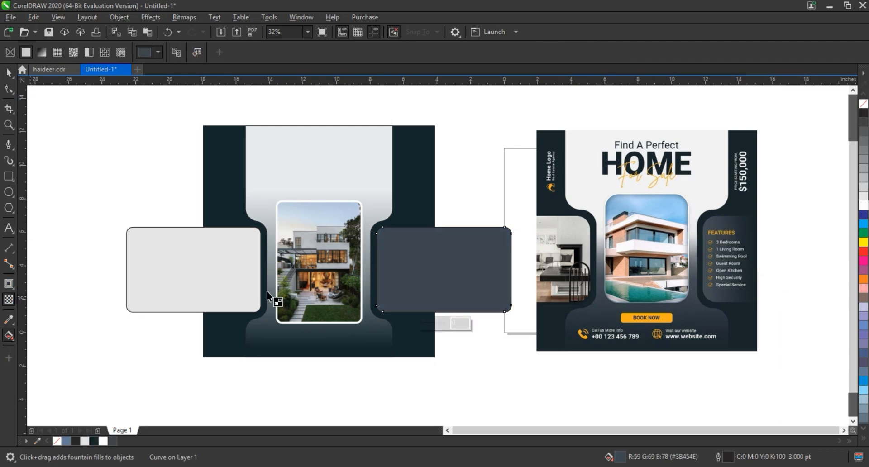
drag(390, 258, 455, 262)
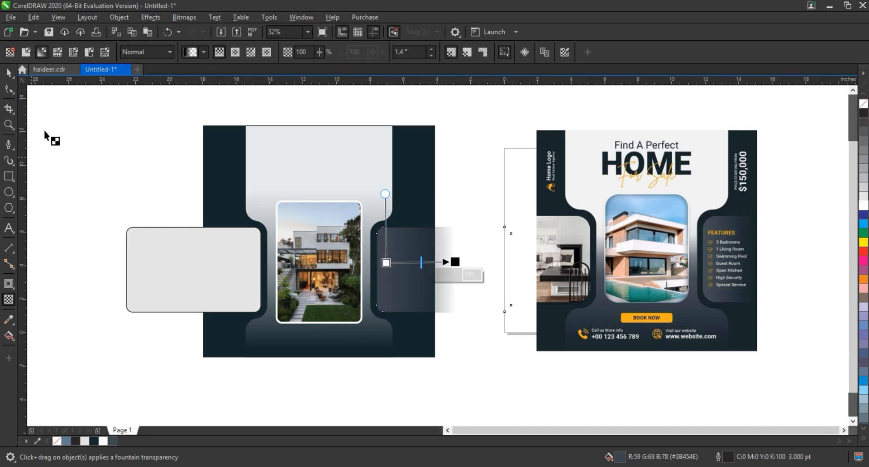
click(4, 76)
key(ctrl+1)
click(409, 188)
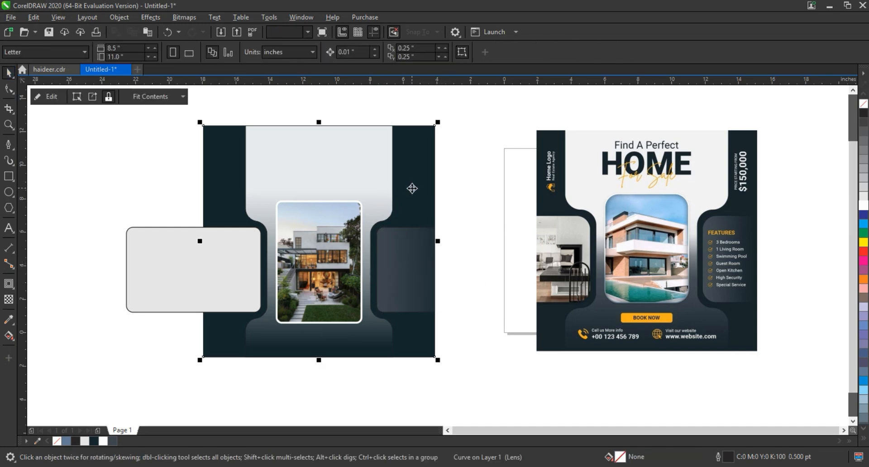
PowerClip the second house photo inside the left rounded shape, scale it to 6.49 by 6.49 inches against the inner edge, and finish editing.
click(191, 261)
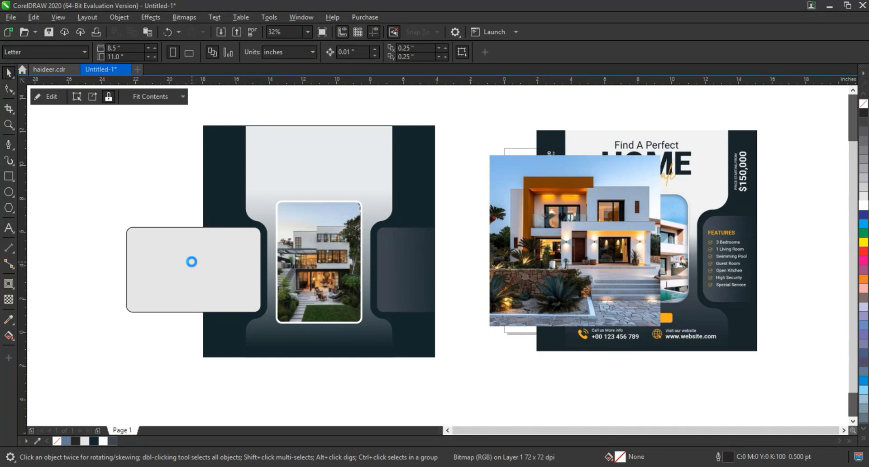
double_click(192, 261)
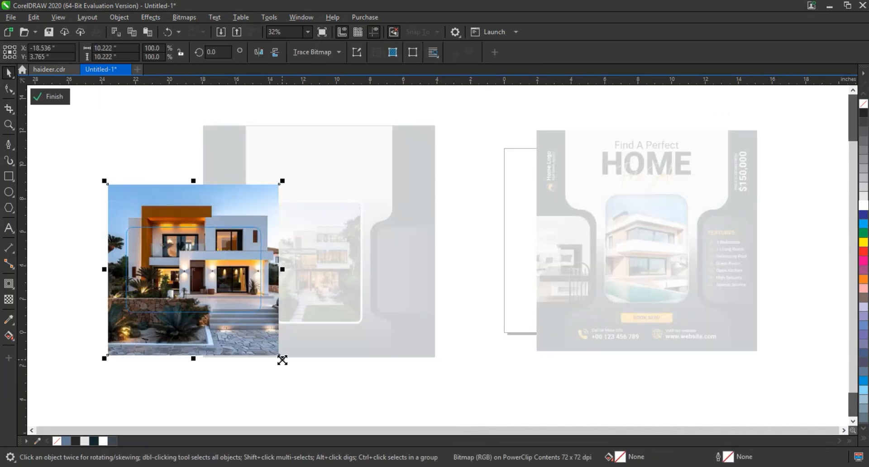
drag(282, 360, 250, 326)
drag(222, 290, 238, 288)
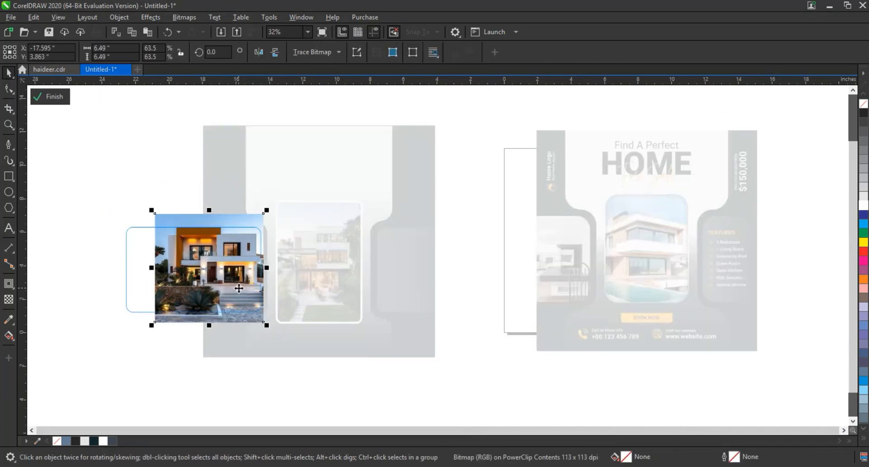
click(49, 96)
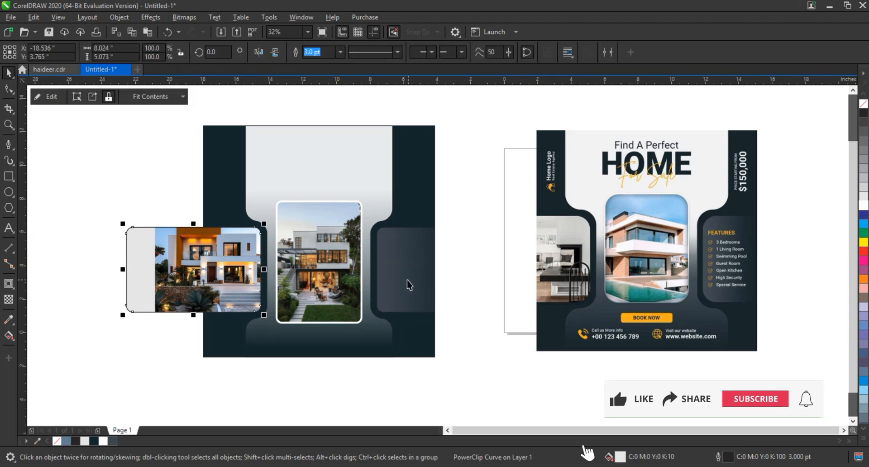
Remove the outline from the left photo shape and PowerClip it inside the flyer background.
shift+click(409, 284)
click(221, 262)
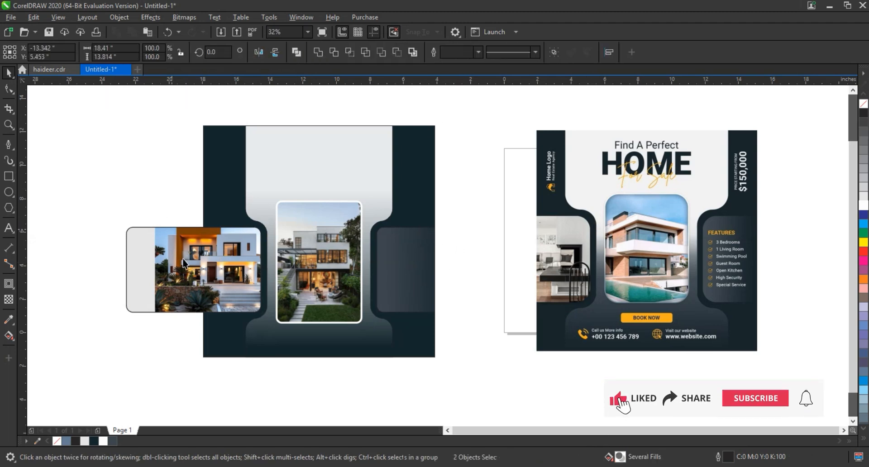
right_click(864, 103)
key(Escape)
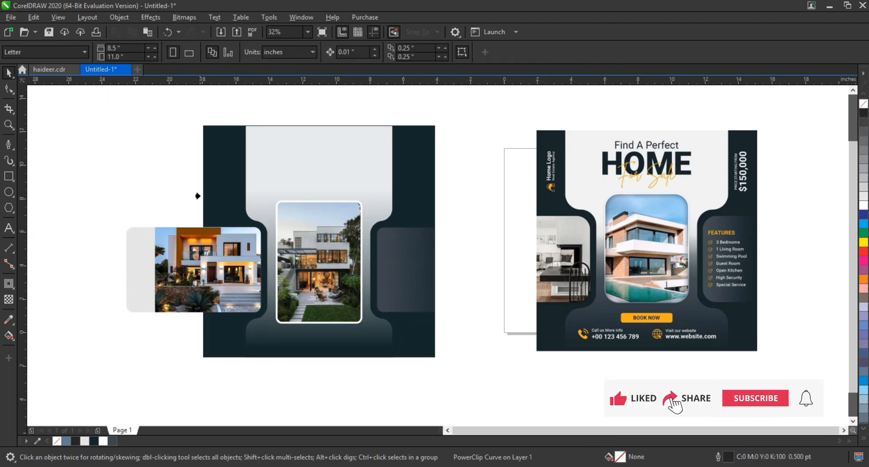
click(208, 196)
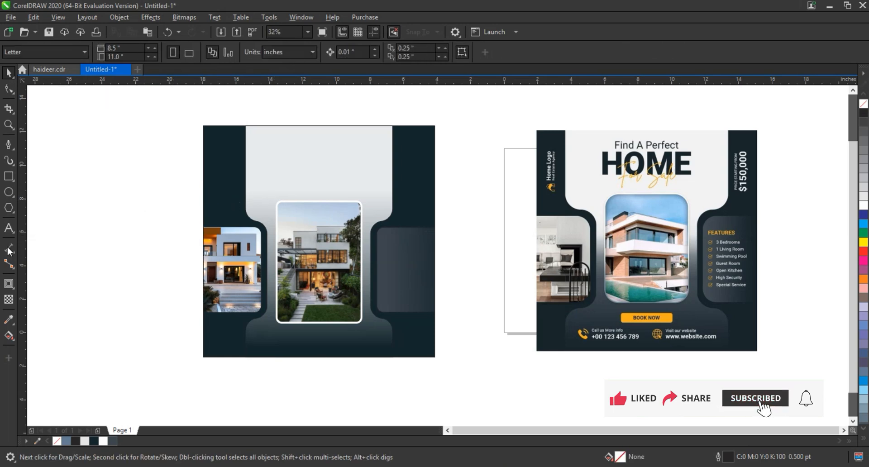
Adjust the central shape's vertical fountain fill to run from near-white at the top to dark navy at the bottom.
click(278, 159)
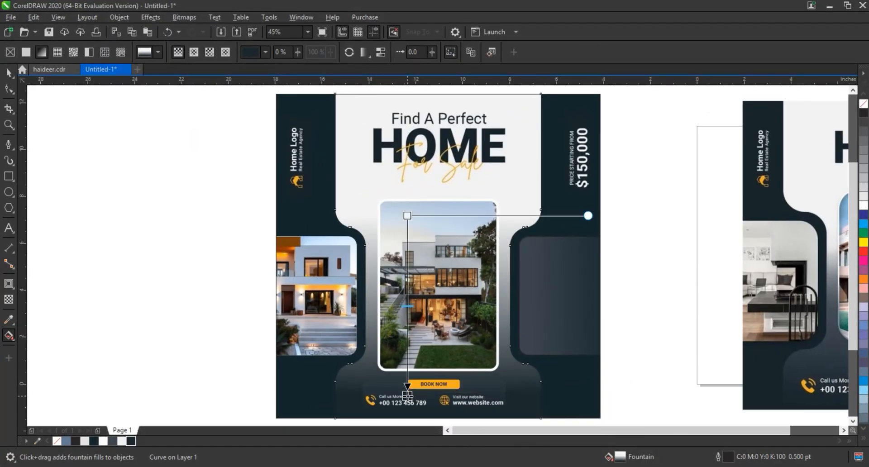
click(8, 73)
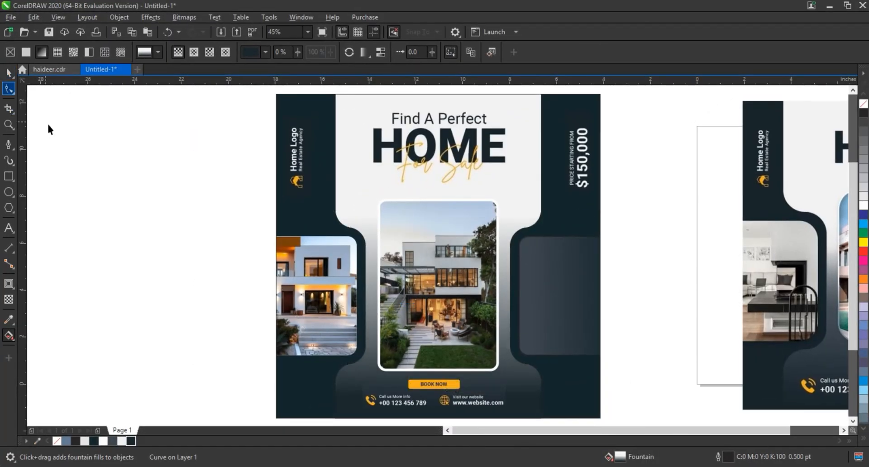
Widen the BOOK NOW button and contact details horizontally about their centre.
click(507, 396)
drag(508, 395, 538, 396)
click(628, 318)
Preview the flyer full screen beside the reference image to compare the two designs.
scroll(487, 289, down, 2)
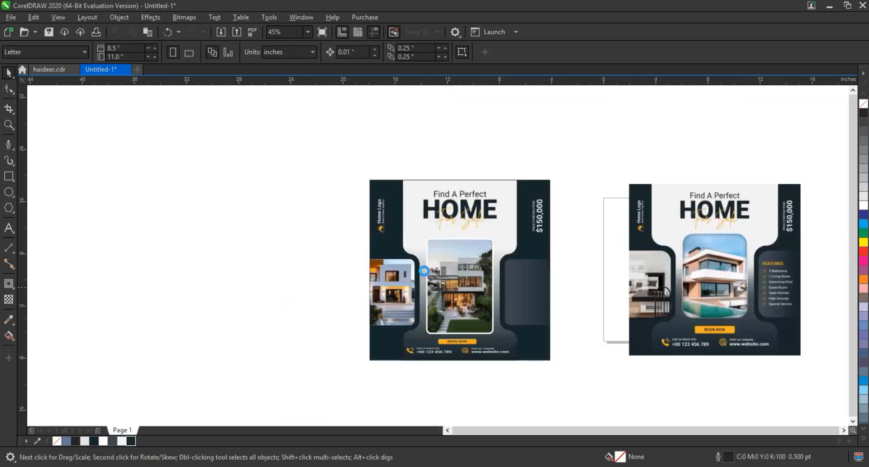
drag(344, 189, 664, 339)
key(shift+F2)
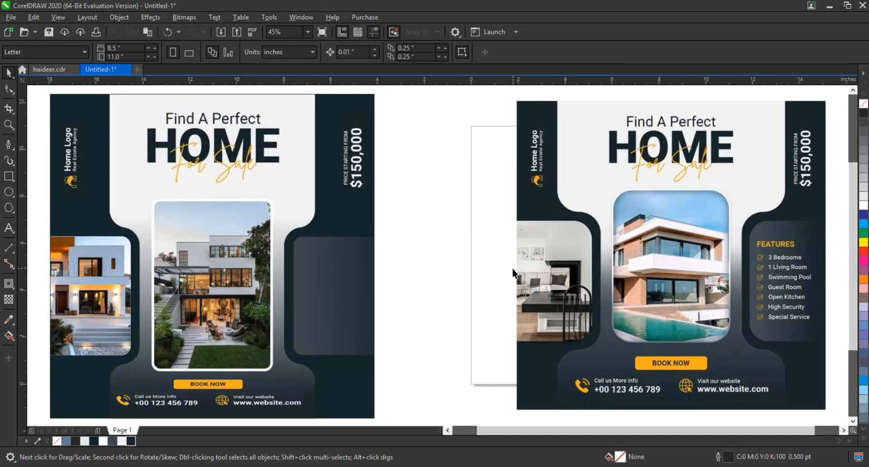
key(F9)
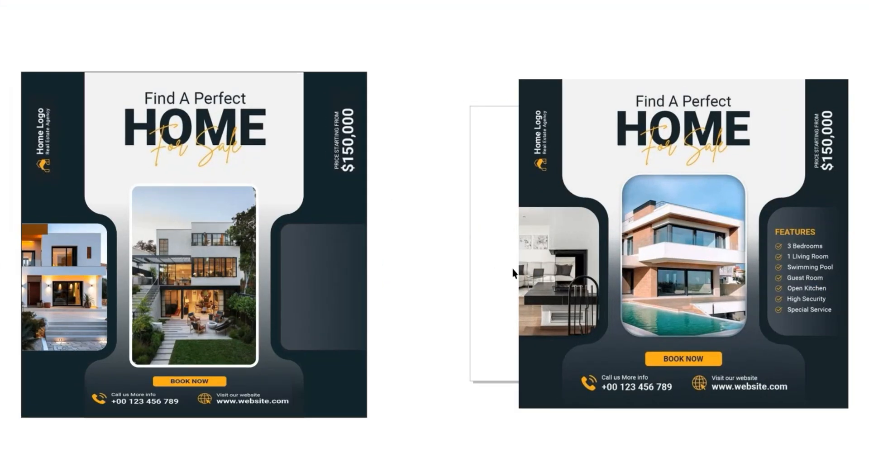